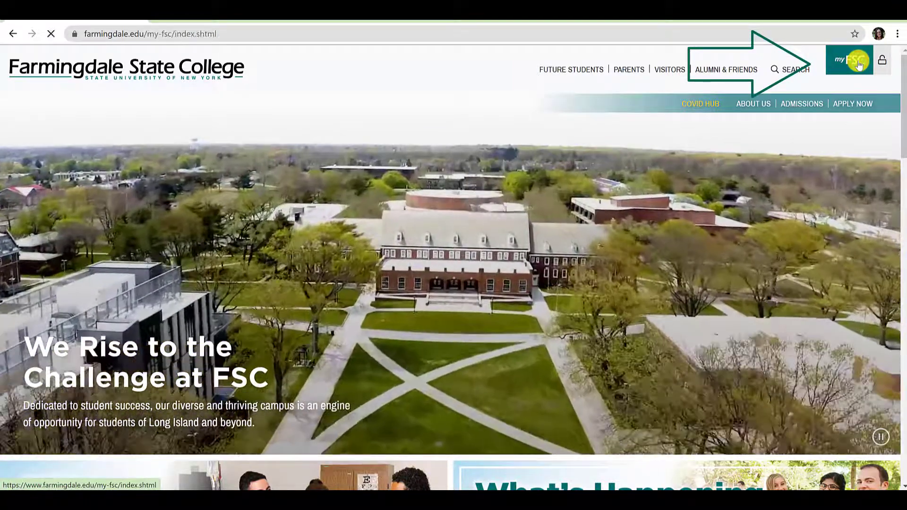
- Go from the myFSC portal to the Greenley Library site and open its Research Guides
{"action": "left_click", "coordinate": [858, 64]}
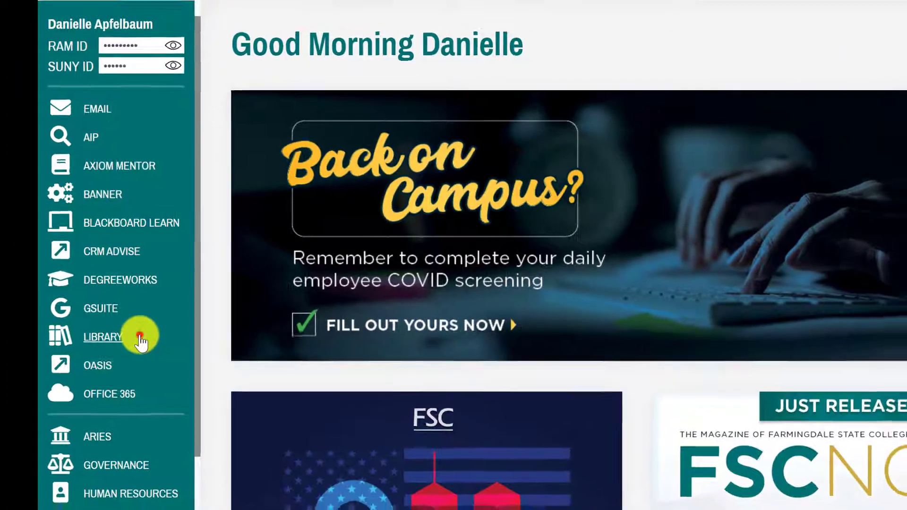
{"action": "left_click", "coordinate": [145, 340]}
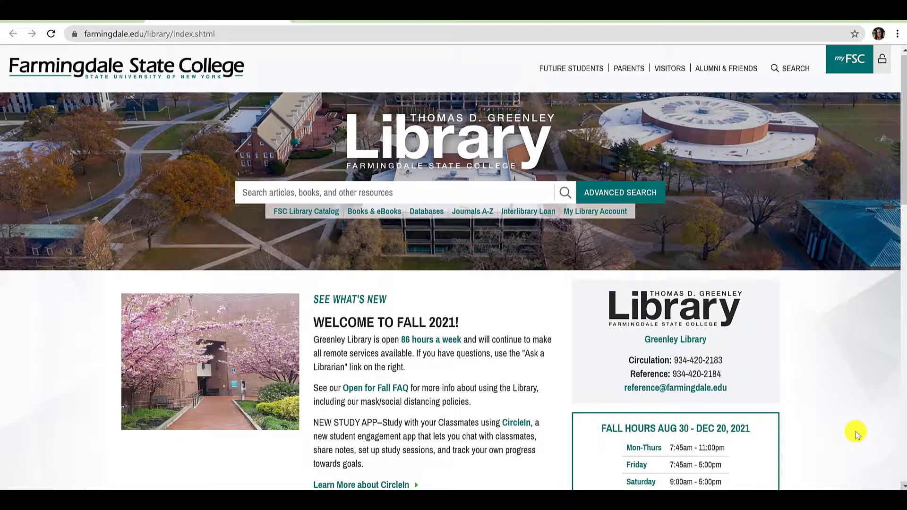
{"action": "scroll", "coordinate": [855, 431], "scroll_direction": "down", "scroll_amount": 1}
{"action": "scroll", "coordinate": [855, 432], "scroll_direction": "down", "scroll_amount": 5}
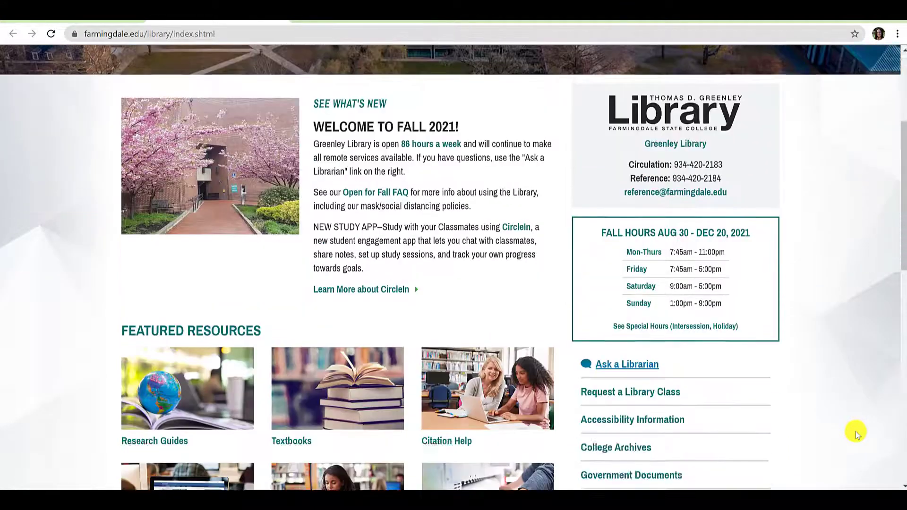
{"action": "left_click", "coordinate": [147, 293]}
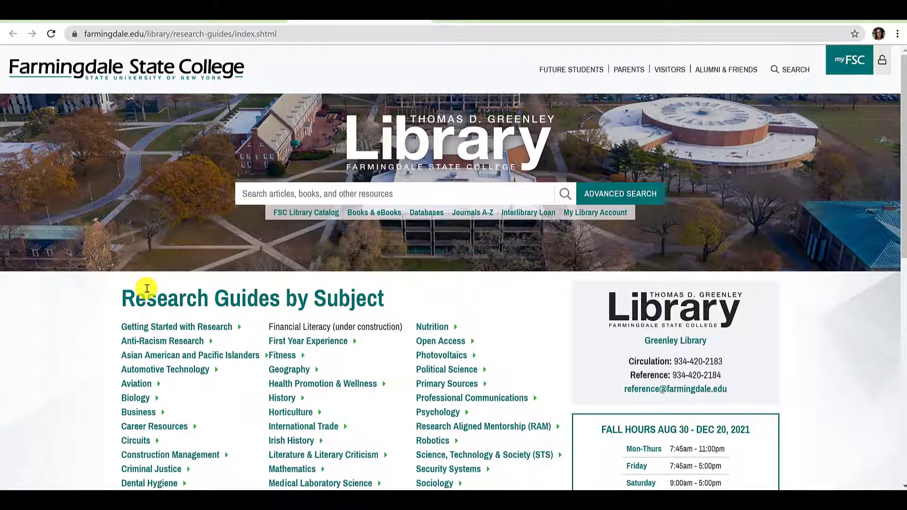
- Open the Newspaper Resources guide and follow The New York Times access link into ProQuest
{"action": "scroll", "coordinate": [87, 348], "scroll_direction": "down", "scroll_amount": 2}
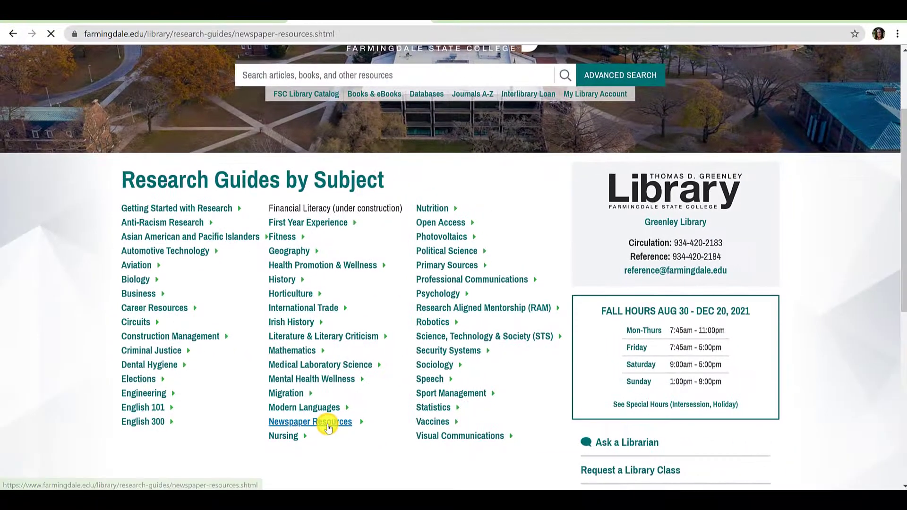
{"action": "left_click", "coordinate": [391, 416]}
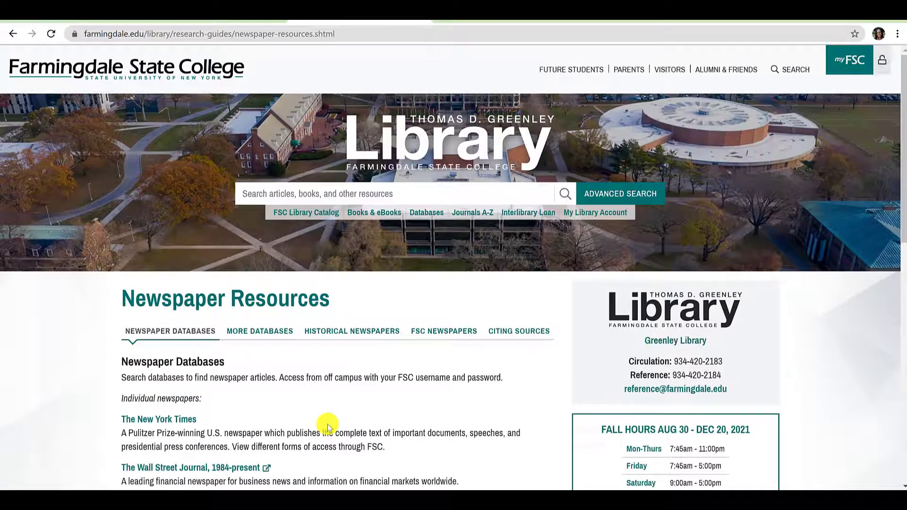
{"action": "scroll", "coordinate": [328, 426], "scroll_direction": "down", "scroll_amount": 3}
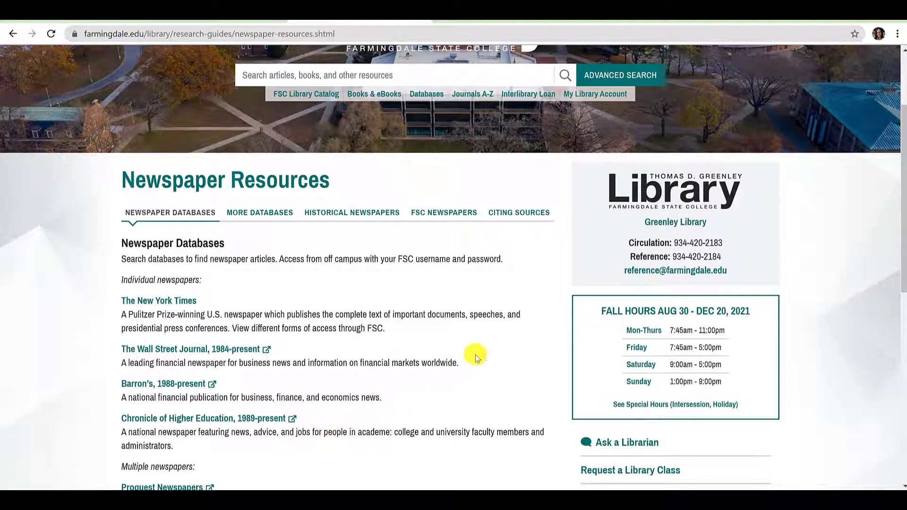
{"action": "scroll", "coordinate": [475, 355], "scroll_direction": "down", "scroll_amount": 1}
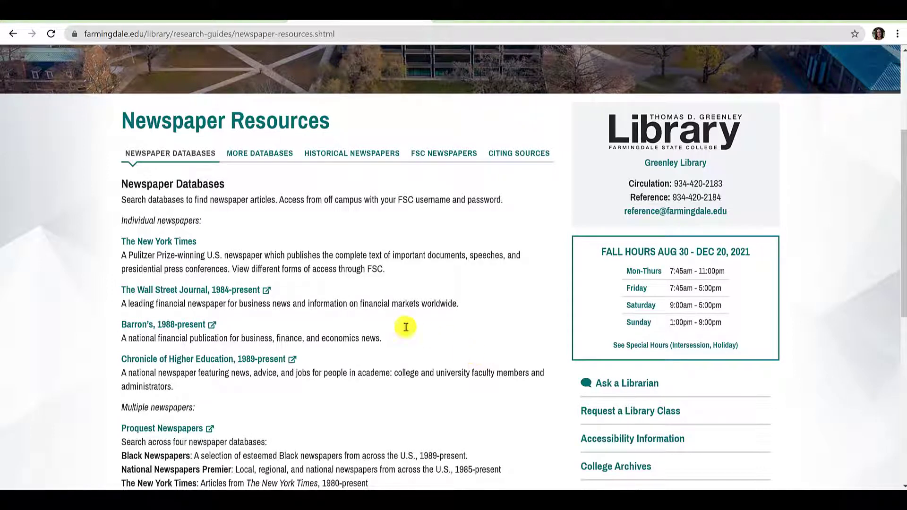
{"action": "left_click", "coordinate": [194, 244]}
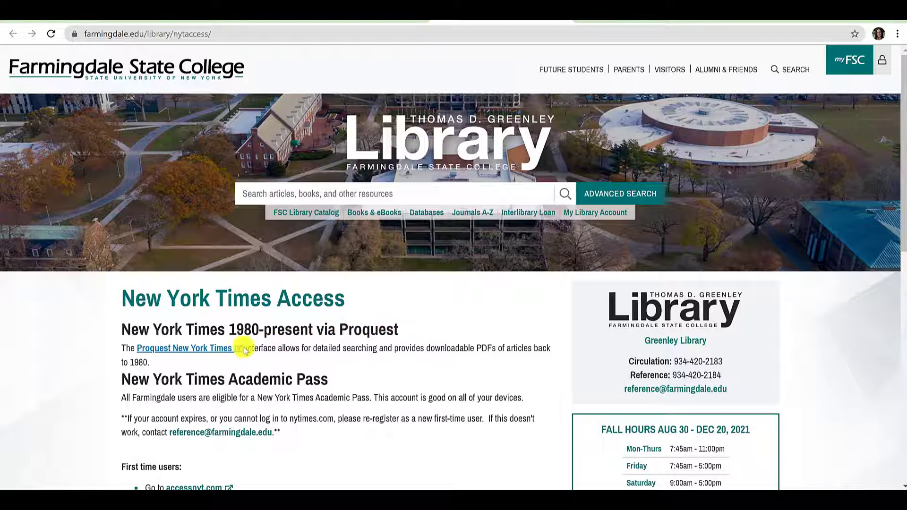
{"action": "left_click", "coordinate": [229, 349]}
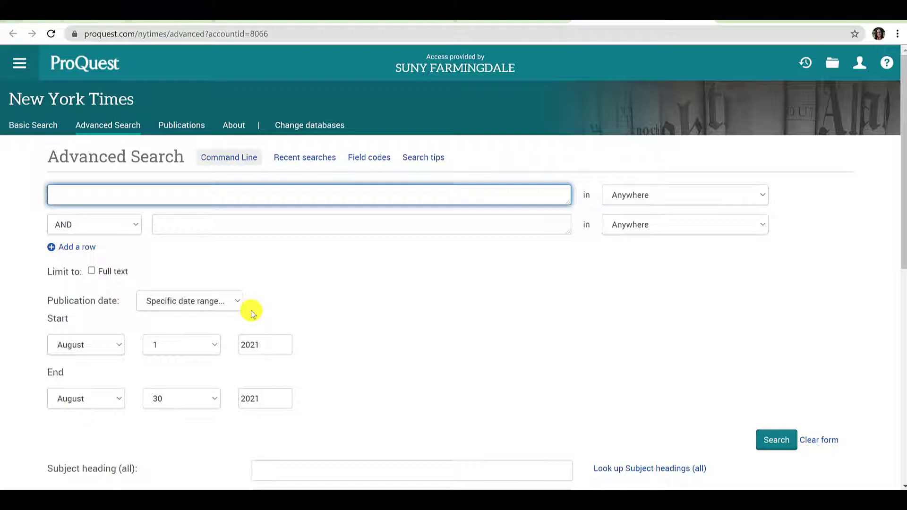
- Limit the publication date to August 1–30, 2021 and run the search for 9,221 results
{"action": "left_click", "coordinate": [152, 300]}
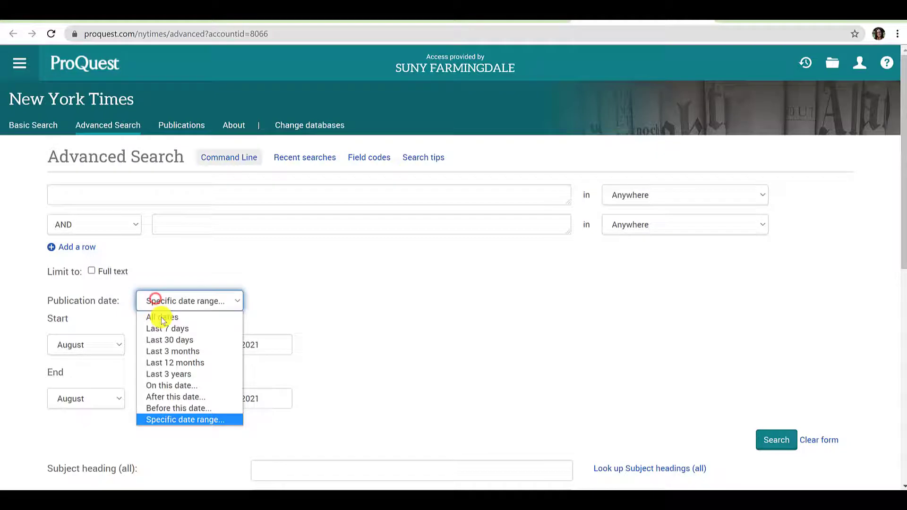
{"action": "left_click", "coordinate": [195, 424]}
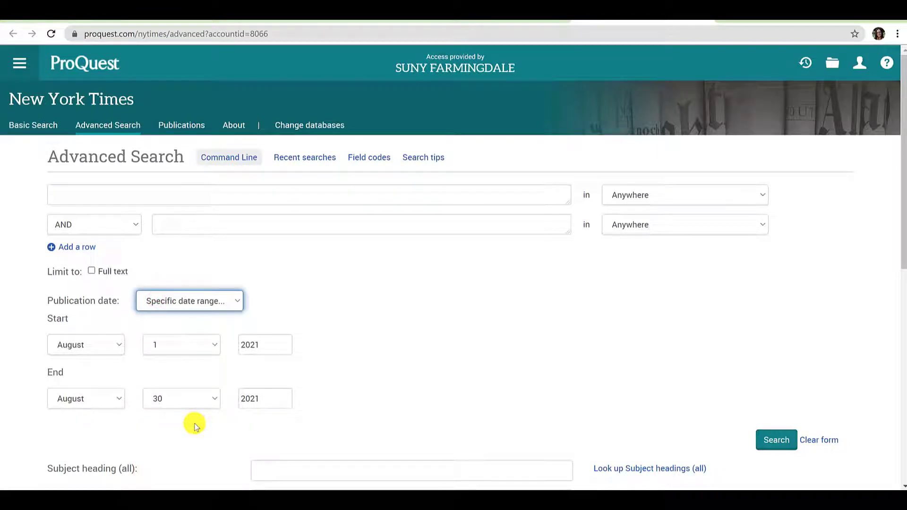
{"action": "left_click", "coordinate": [114, 345]}
{"action": "left_click", "coordinate": [113, 347]}
{"action": "left_click", "coordinate": [184, 348]}
{"action": "left_click", "coordinate": [184, 350]}
{"action": "left_click", "coordinate": [311, 396]}
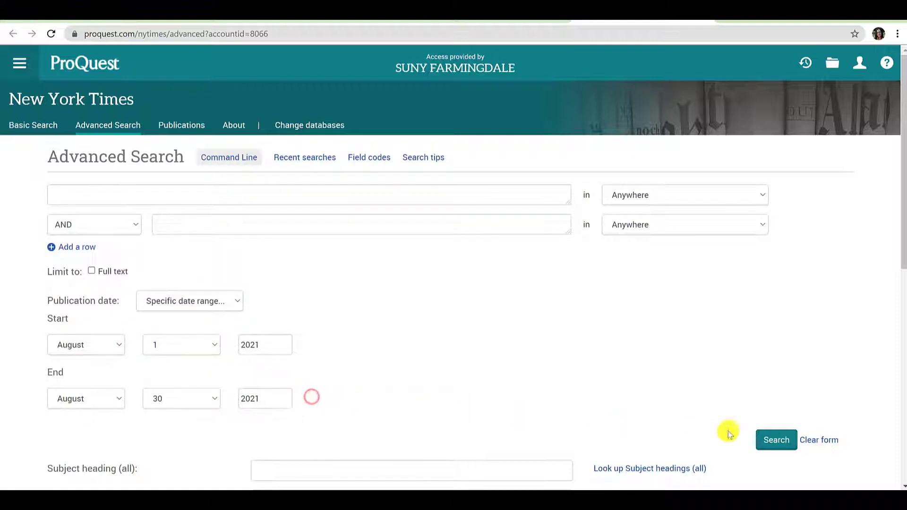
{"action": "left_click", "coordinate": [780, 438]}
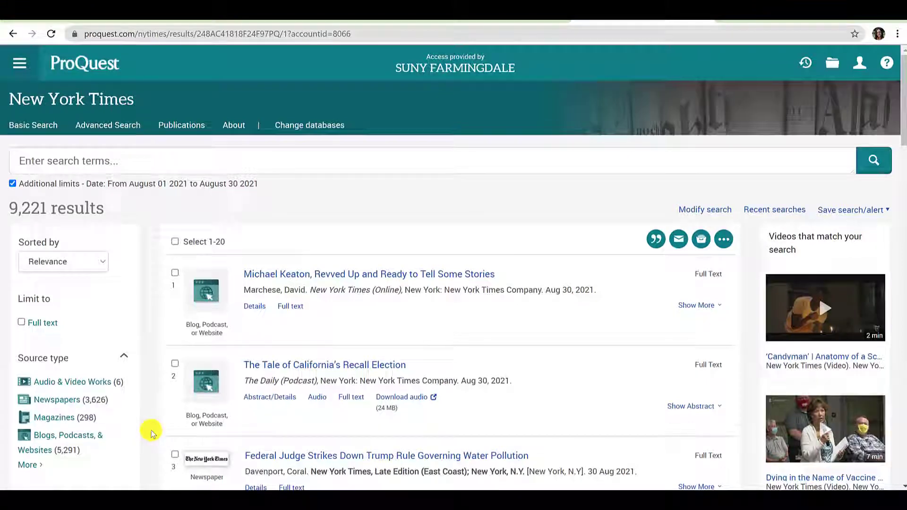
- Include only the Newspapers source type and apply it, leaving 3,626 results
{"action": "scroll", "coordinate": [152, 432], "scroll_direction": "down", "scroll_amount": 1}
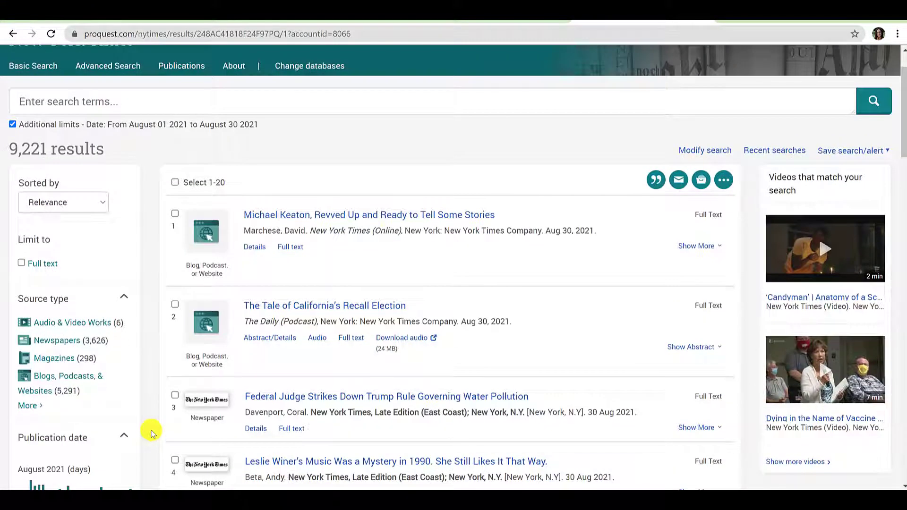
{"action": "left_click", "coordinate": [31, 406]}
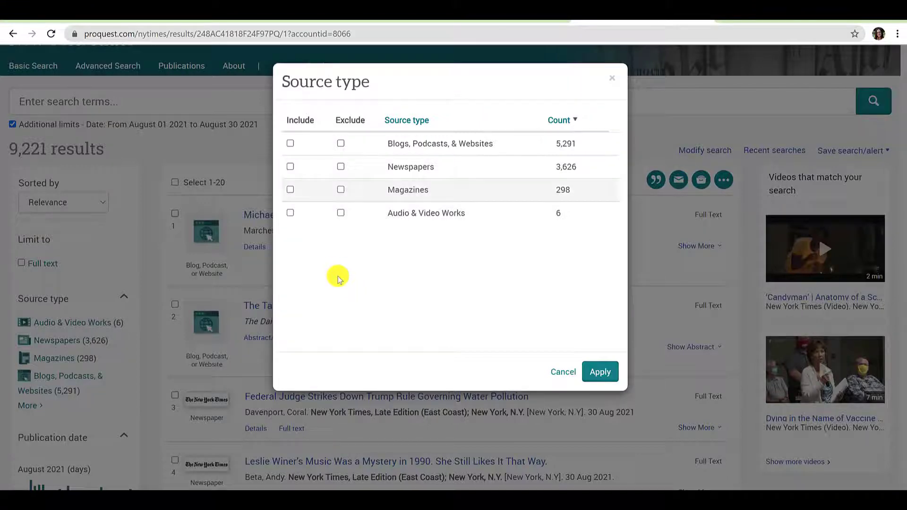
{"action": "left_click", "coordinate": [290, 167]}
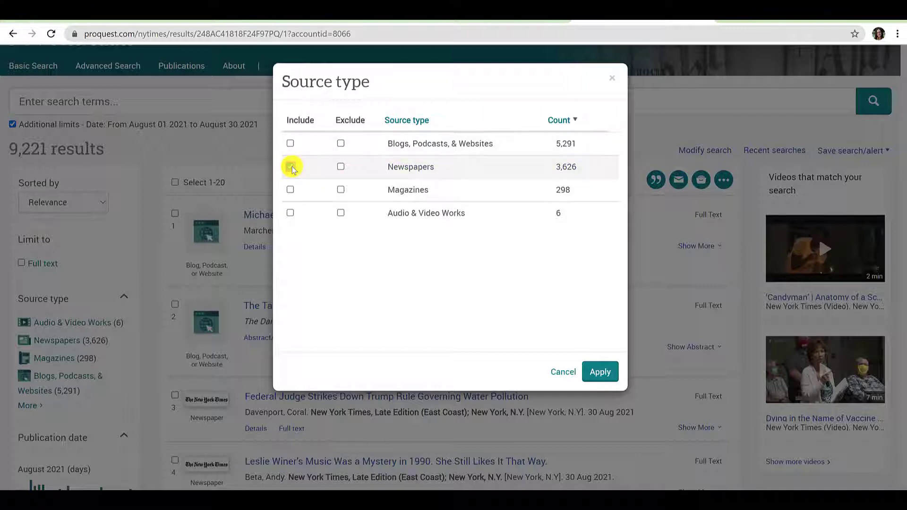
{"action": "left_click", "coordinate": [291, 167]}
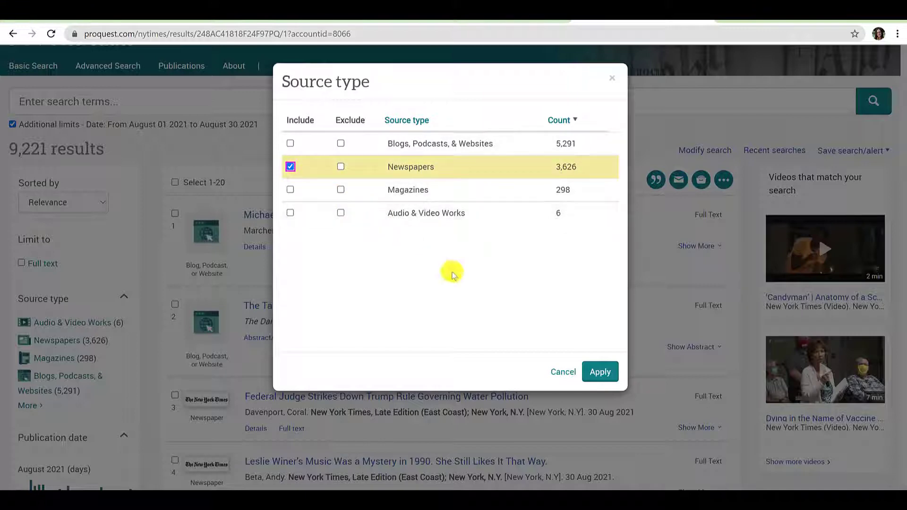
{"action": "left_click", "coordinate": [611, 378]}
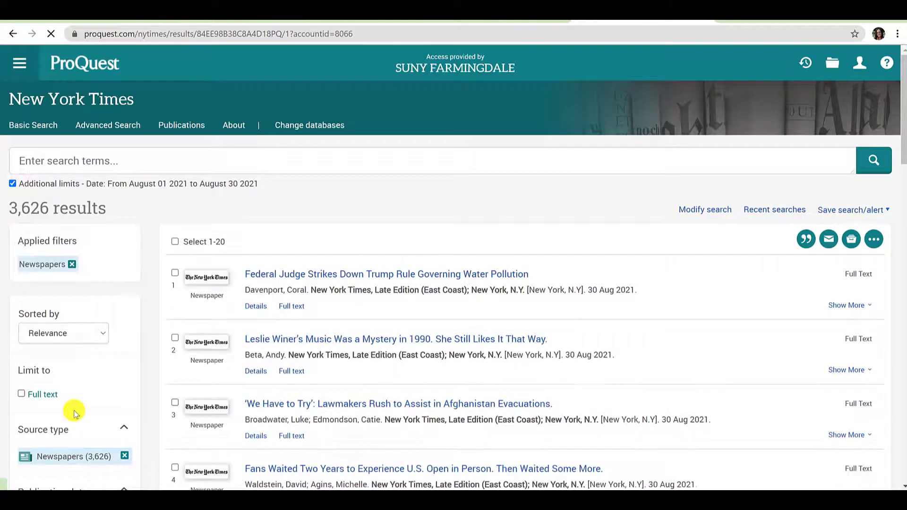
- Restrict the results to the New York Times publication title (3,513)
{"action": "scroll", "coordinate": [74, 413], "scroll_direction": "down", "scroll_amount": 5}
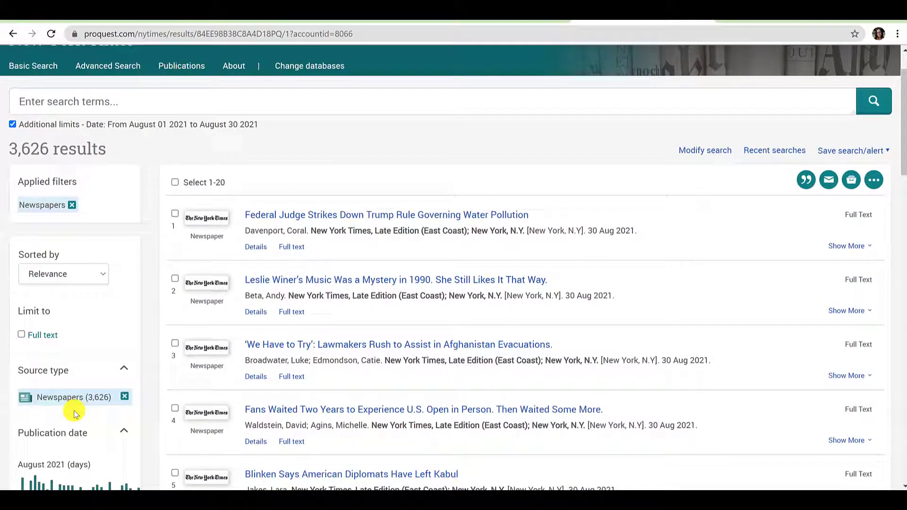
{"action": "scroll", "coordinate": [75, 412], "scroll_direction": "down", "scroll_amount": 4}
{"action": "left_click", "coordinate": [123, 379]}
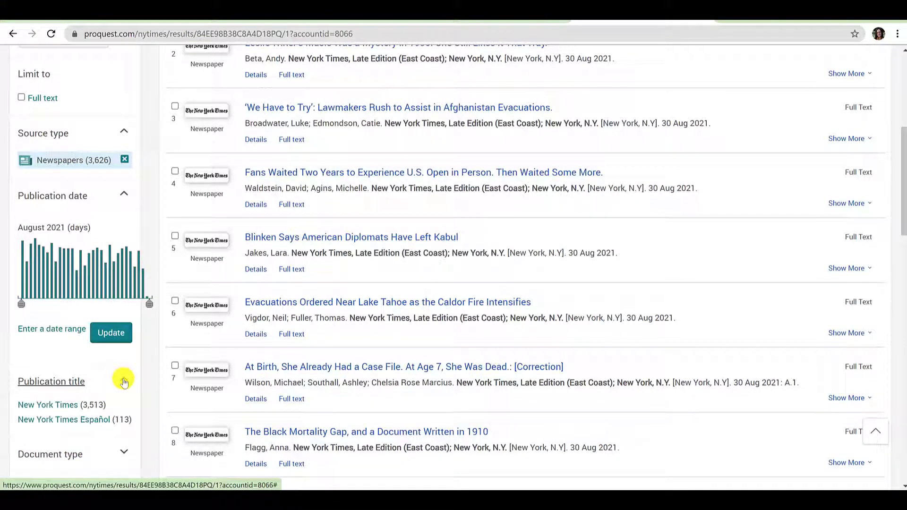
{"action": "left_click", "coordinate": [70, 405]}
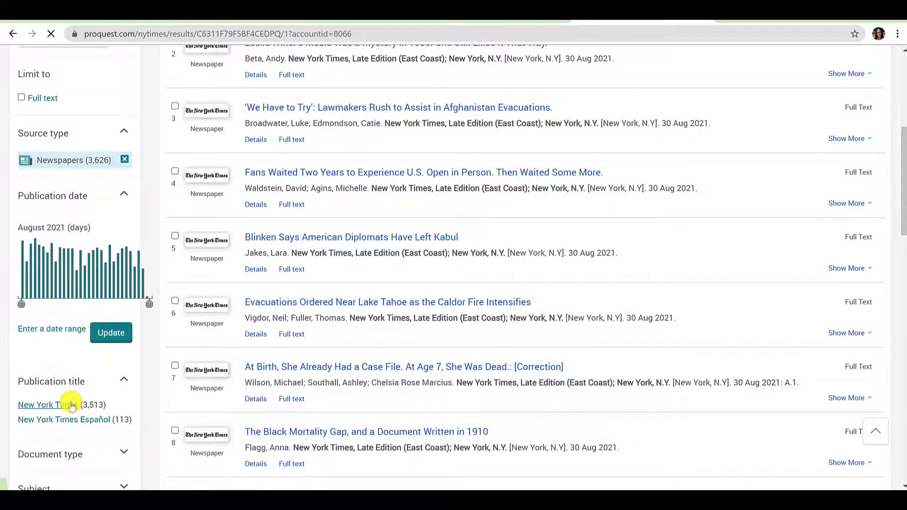
- Include only the News document type and apply it, leaving 2,872 results
{"action": "scroll", "coordinate": [71, 405], "scroll_direction": "down", "scroll_amount": 6}
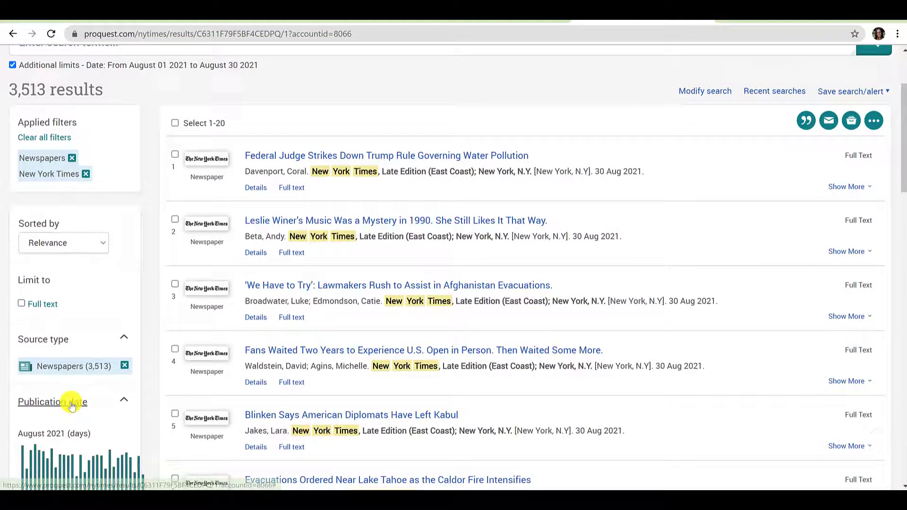
{"action": "scroll", "coordinate": [71, 405], "scroll_direction": "down", "scroll_amount": 1}
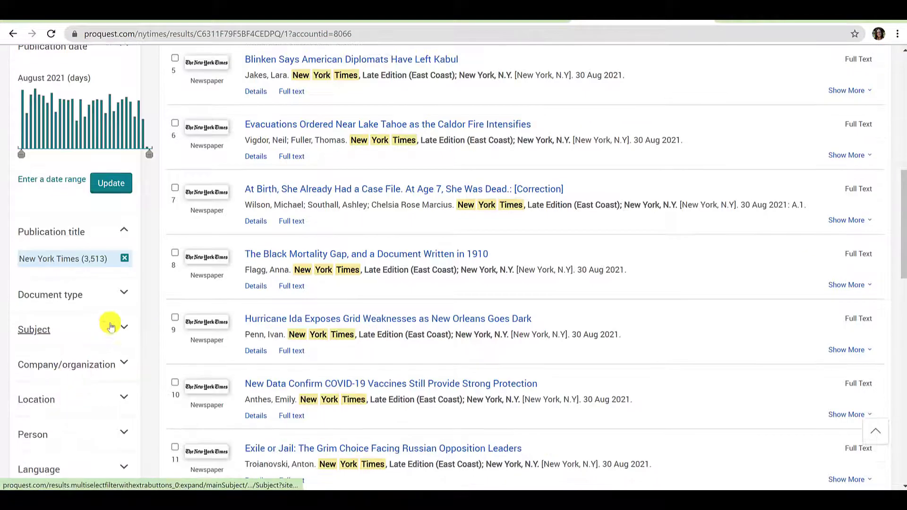
{"action": "left_click", "coordinate": [123, 293]}
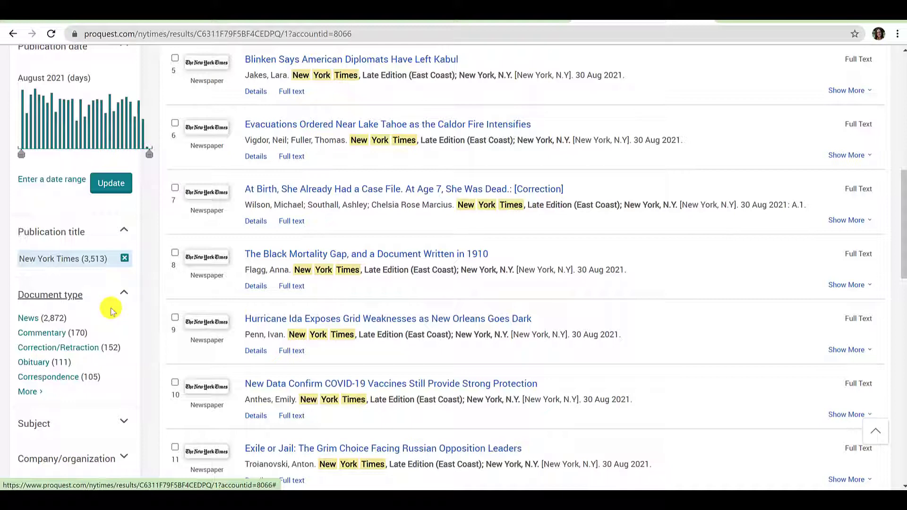
{"action": "left_click", "coordinate": [27, 395]}
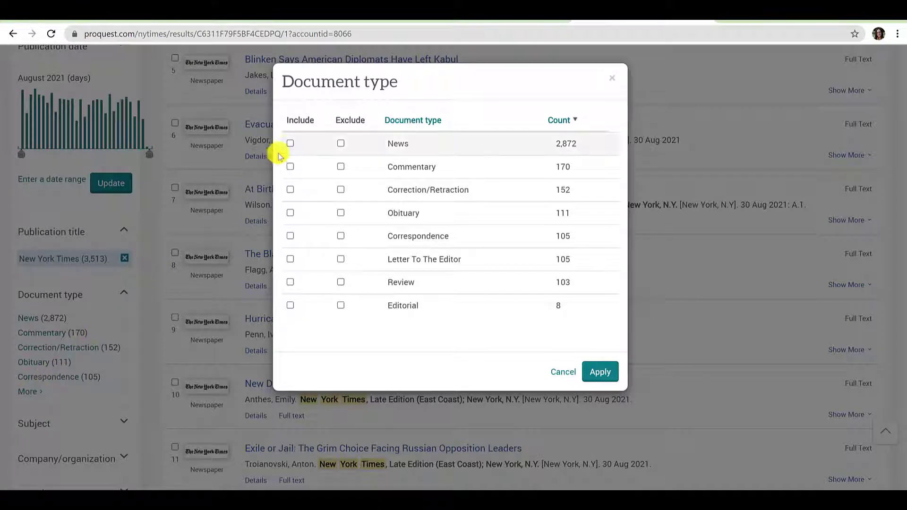
{"action": "left_click", "coordinate": [289, 144]}
{"action": "left_click", "coordinate": [289, 144]}
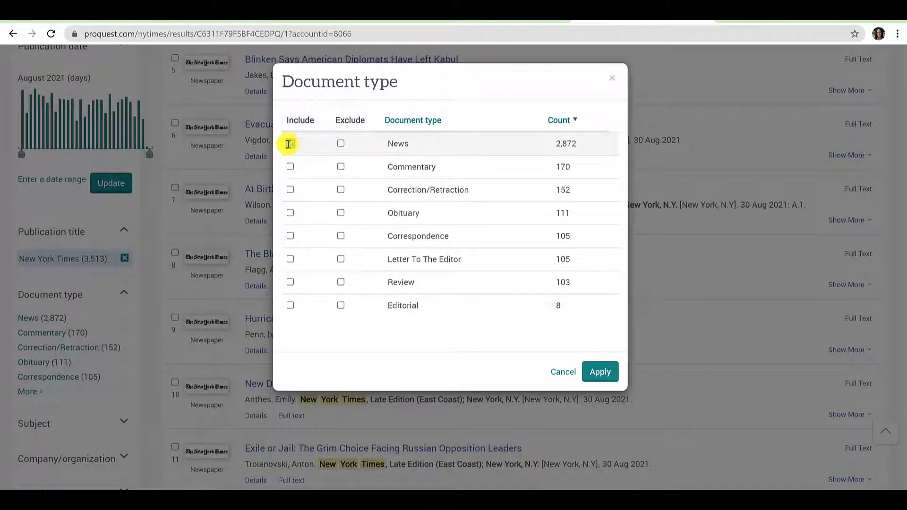
{"action": "left_click", "coordinate": [600, 371]}
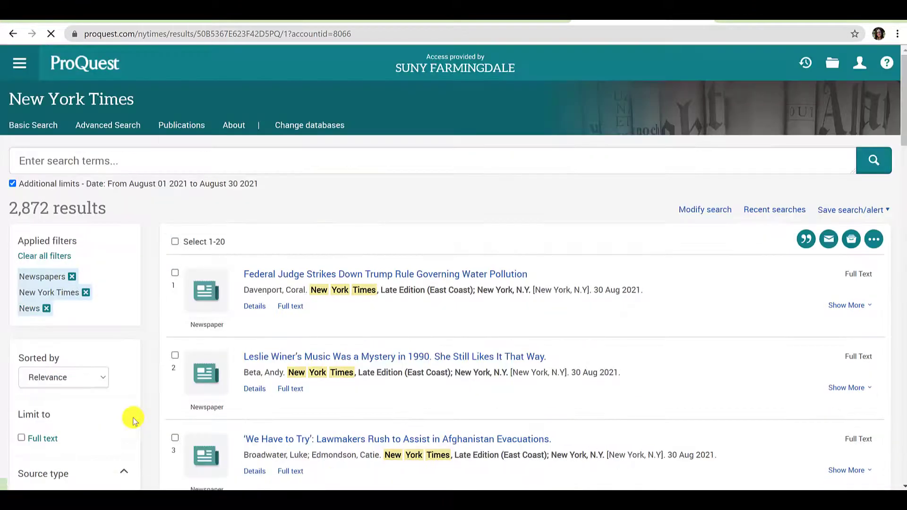
- Expand the Subject facet and open its full list, led by pandemics (539)
{"action": "scroll", "coordinate": [133, 419], "scroll_direction": "down", "scroll_amount": 5}
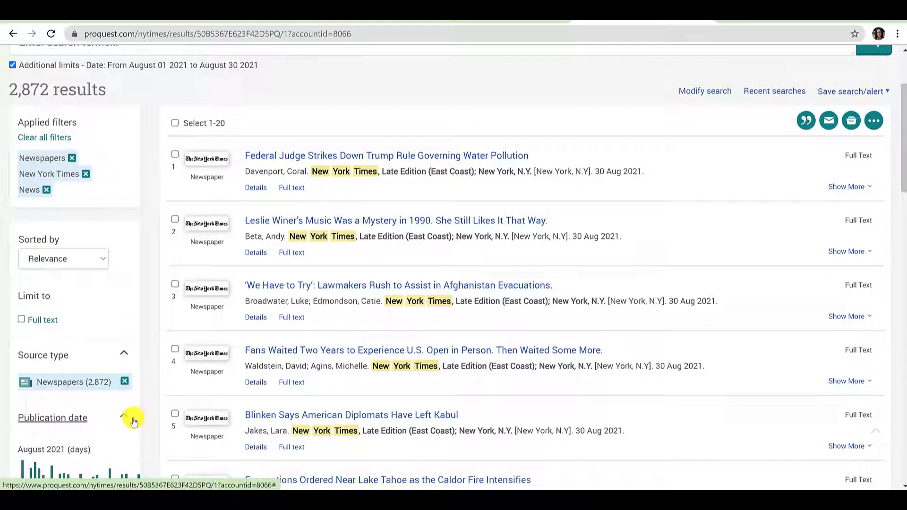
{"action": "scroll", "coordinate": [133, 420], "scroll_direction": "down", "scroll_amount": 5}
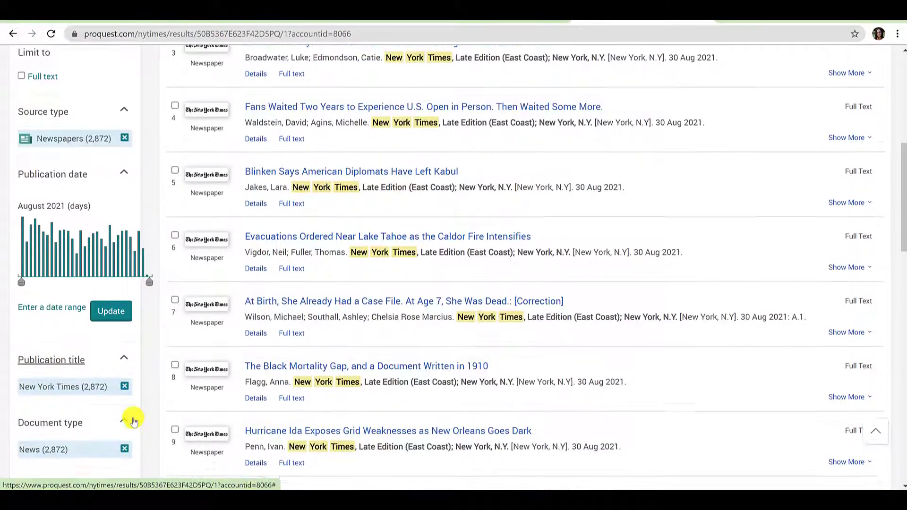
{"action": "scroll", "coordinate": [133, 420], "scroll_direction": "down", "scroll_amount": 2}
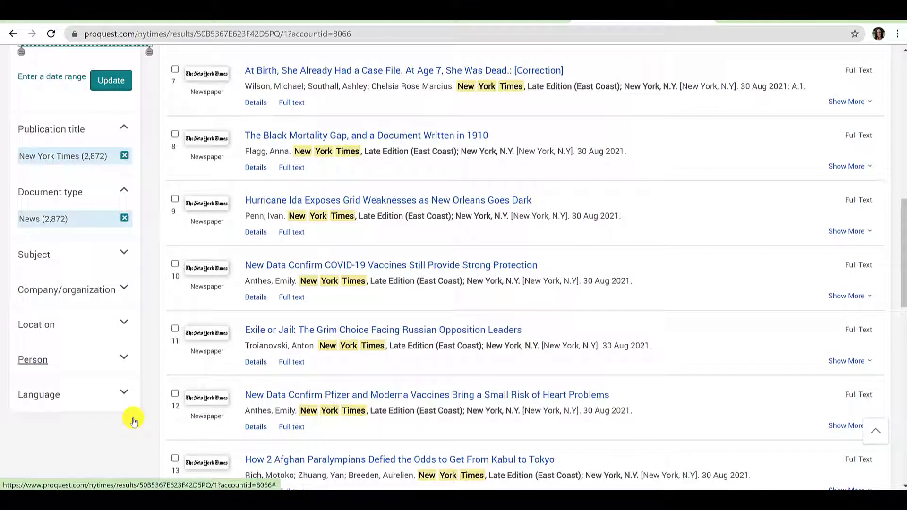
{"action": "left_click", "coordinate": [134, 268]}
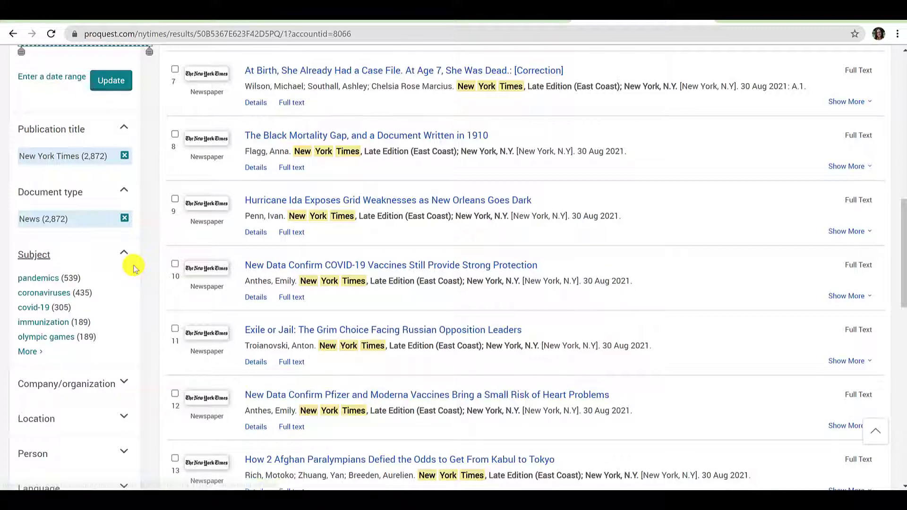
{"action": "left_click", "coordinate": [32, 352]}
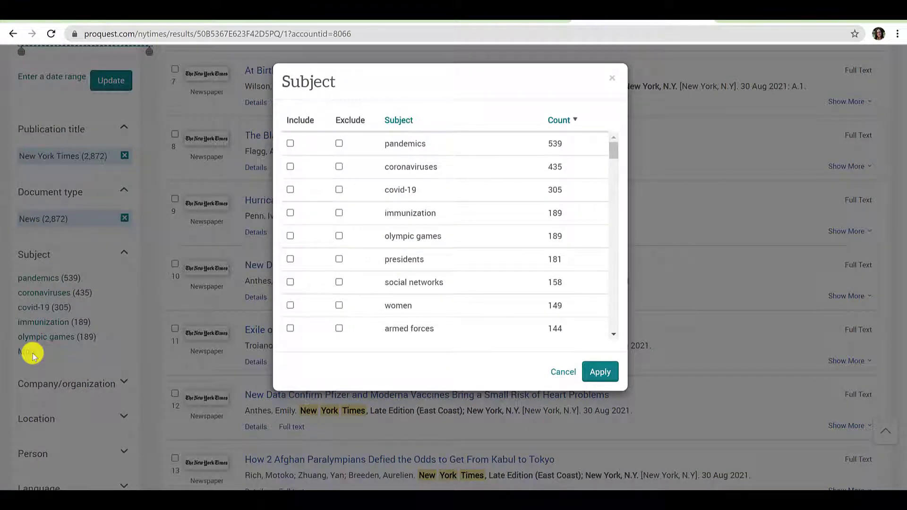
- Sort the subject list by count and alphabetically, ending largest count first
{"action": "left_click", "coordinate": [556, 122]}
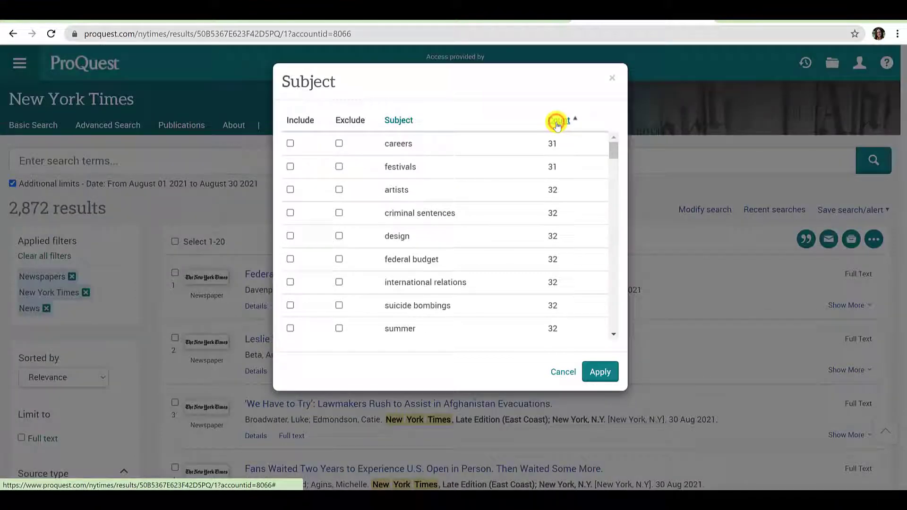
{"action": "left_click", "coordinate": [558, 122]}
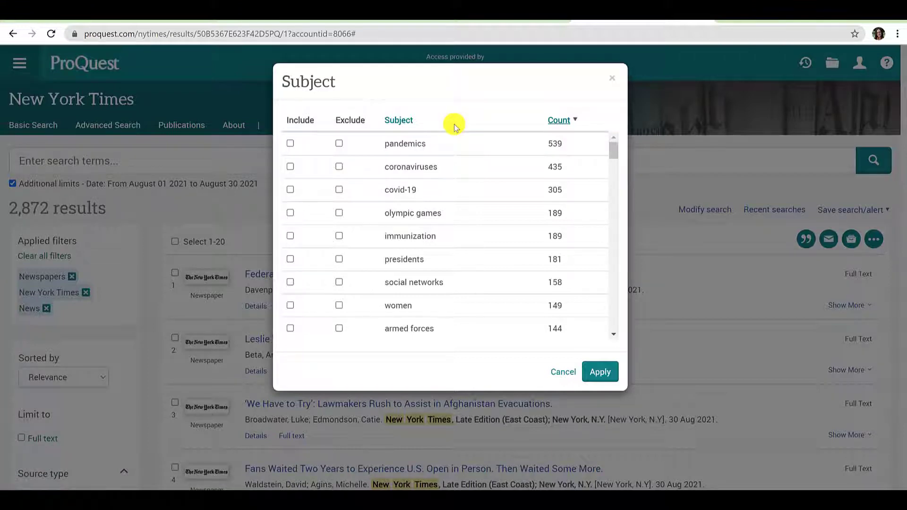
{"action": "left_click", "coordinate": [398, 120]}
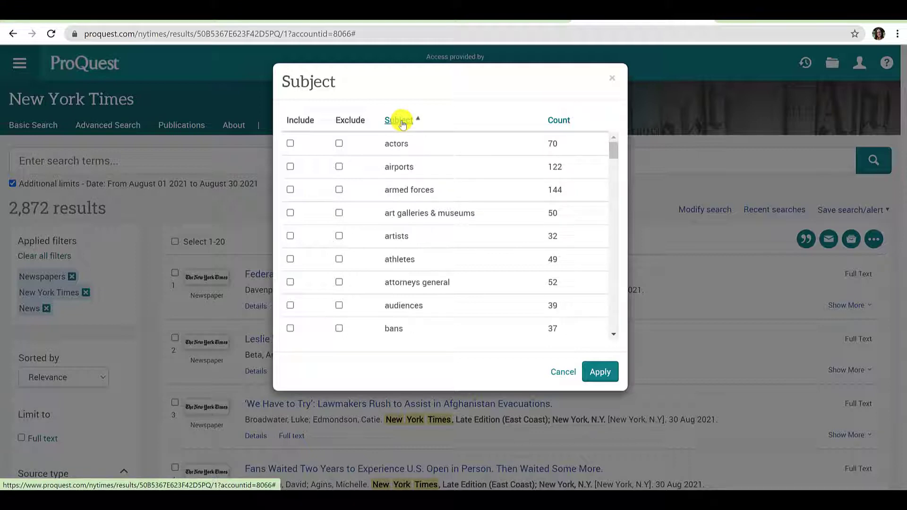
{"action": "left_click", "coordinate": [401, 122]}
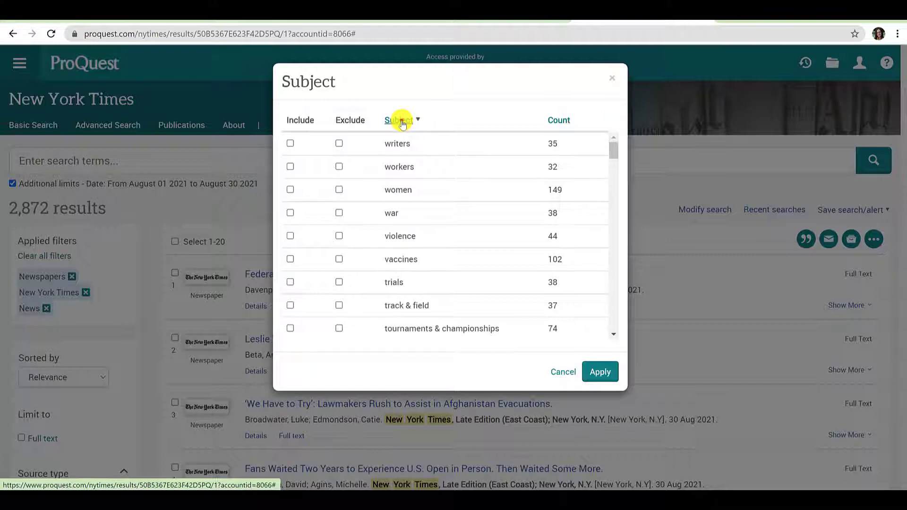
{"action": "left_click", "coordinate": [401, 122]}
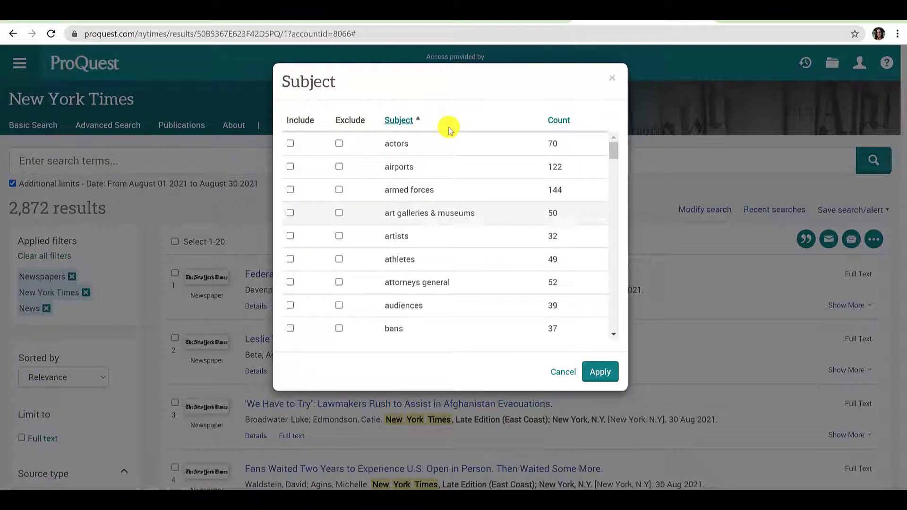
{"action": "mouse_move", "coordinate": [613, 151]}
{"action": "left_mouse_down"}
{"action": "mouse_move", "coordinate": [615, 172]}
{"action": "mouse_move", "coordinate": [616, 138]}
{"action": "left_mouse_up"}
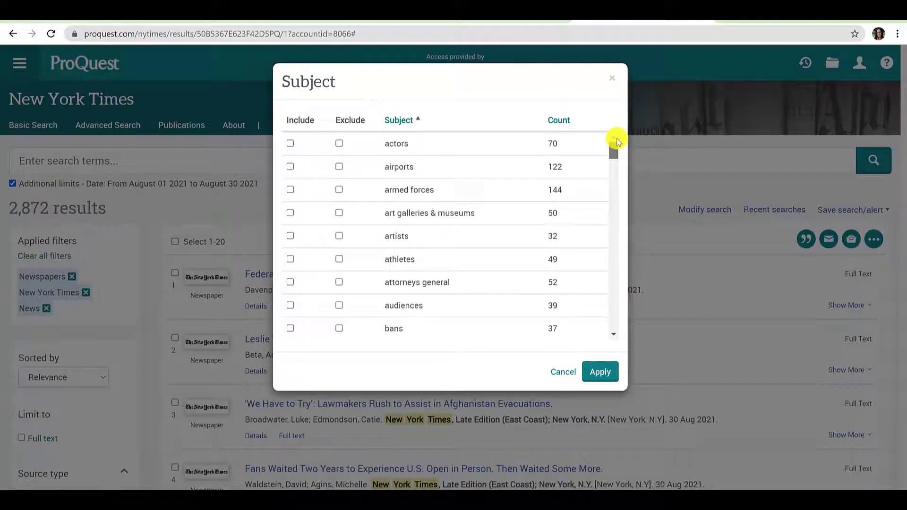
{"action": "left_click", "coordinate": [567, 127]}
{"action": "left_click", "coordinate": [568, 125]}
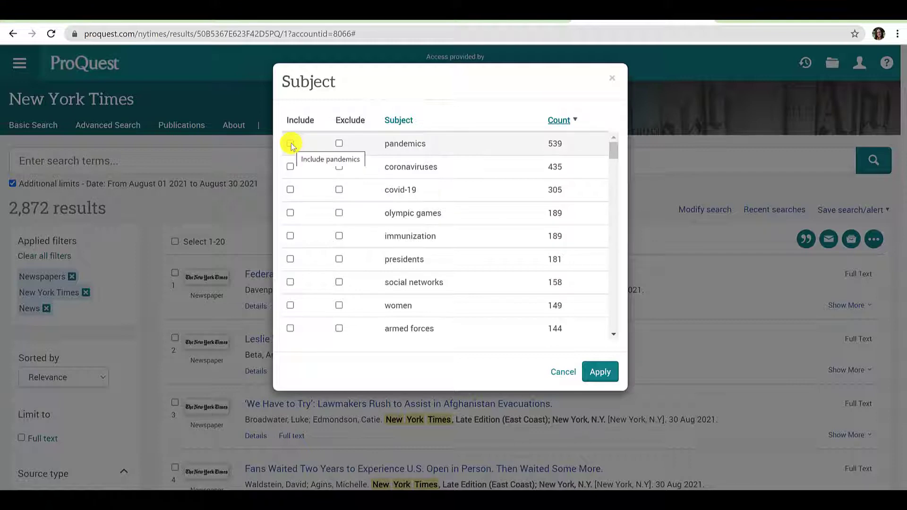
- Include the pandemics subject and apply it, narrowing results to 539 articles
{"action": "left_click", "coordinate": [291, 143]}
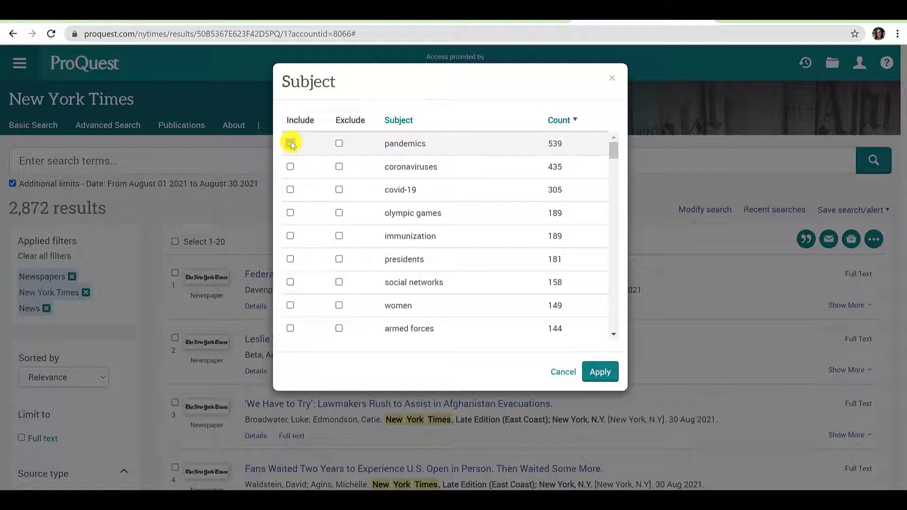
{"action": "left_click", "coordinate": [599, 372]}
{"action": "scroll", "coordinate": [608, 373], "scroll_direction": "down", "scroll_amount": 10}
{"action": "scroll", "coordinate": [608, 373], "scroll_direction": "up", "scroll_amount": 14}
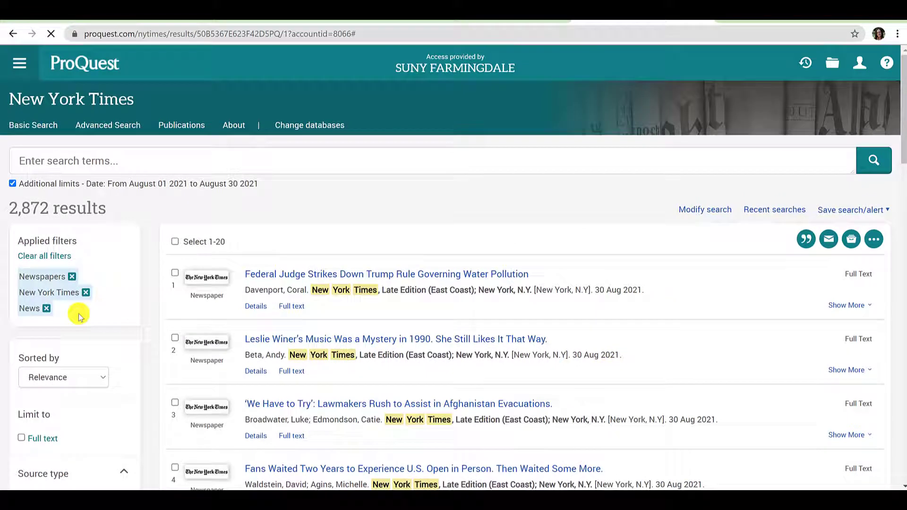
{"action": "left_click", "coordinate": [47, 308]}
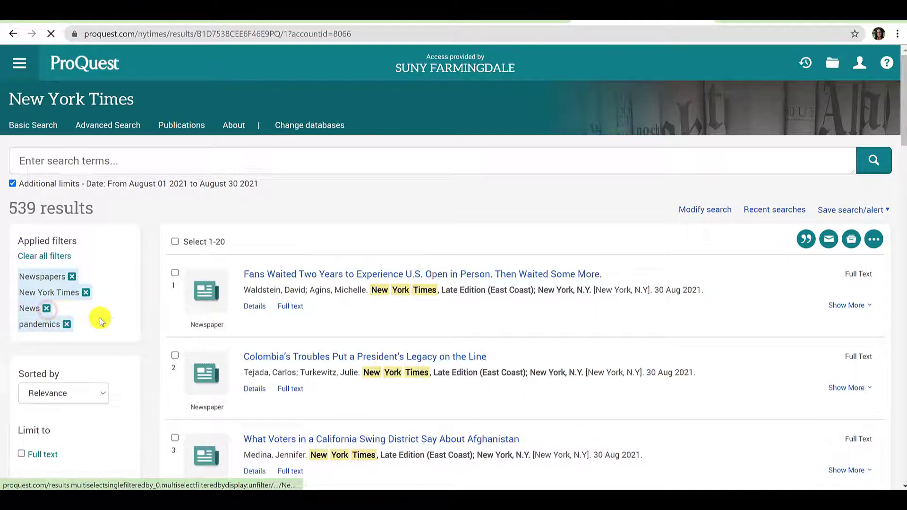
- Remove the pandemics filter and open 'Federal Judge Strikes Down Trump Rule Governing Water Pollution'
{"action": "left_click", "coordinate": [68, 325]}
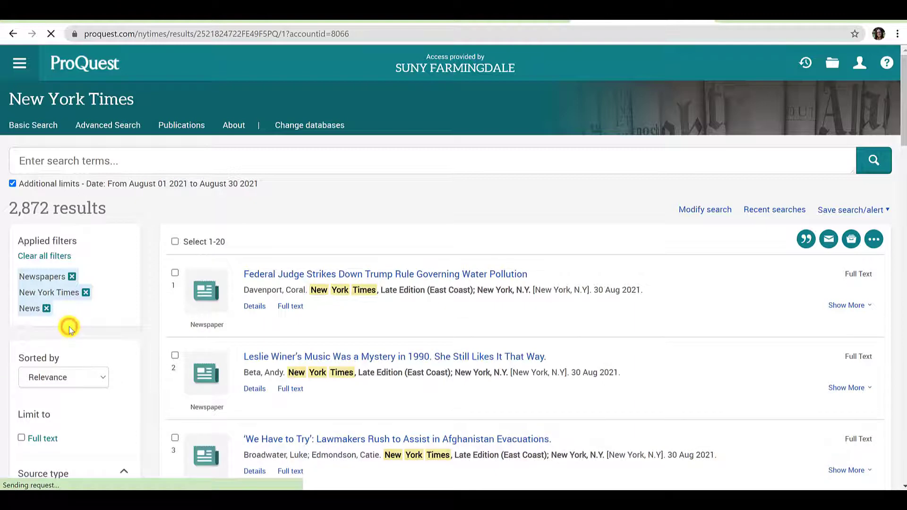
{"action": "left_click", "coordinate": [303, 279]}
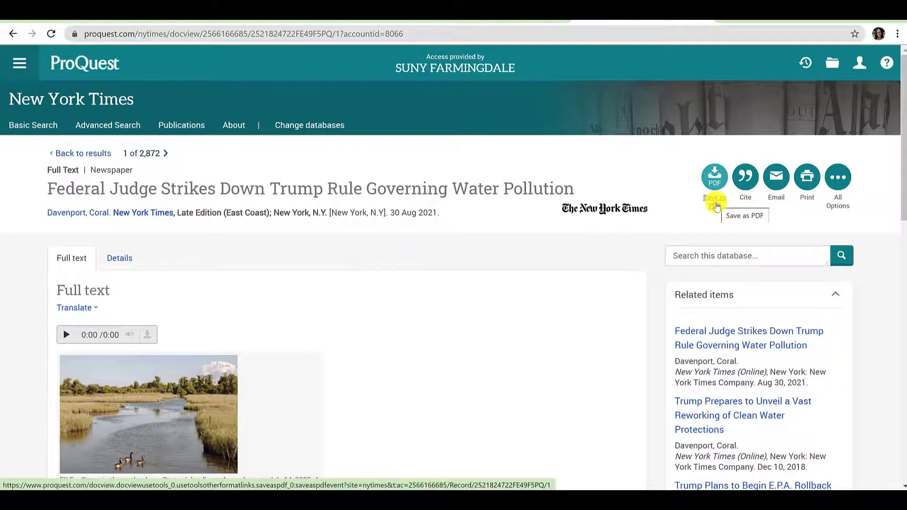
- Copy the article's APA 6th citation to the clipboard and close the Cite window
{"action": "left_click", "coordinate": [753, 202]}
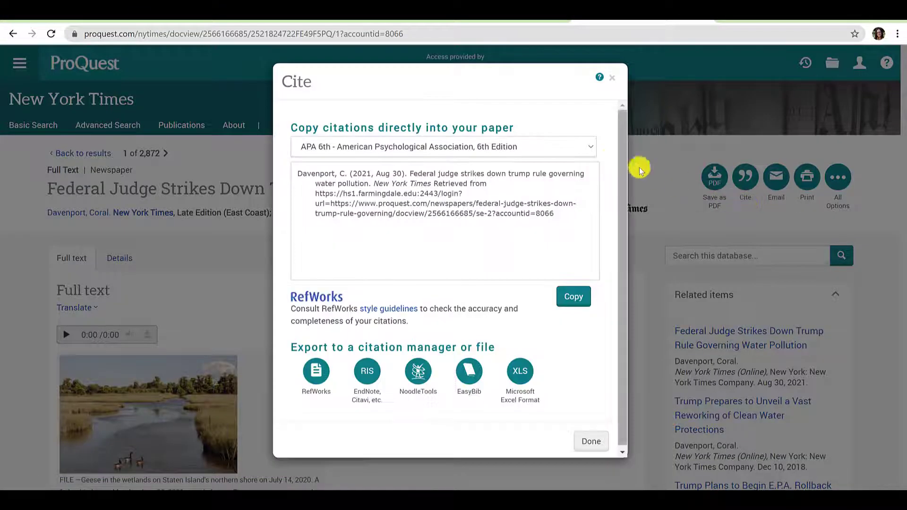
{"action": "left_click", "coordinate": [589, 151]}
{"action": "key", "text": "Down"}
{"action": "key", "text": "Down"}
{"action": "key", "text": "Down"}
{"action": "key", "text": "Down"}
{"action": "key", "text": "Down"}
{"action": "key", "text": "Down"}
{"action": "key", "text": "Down"}
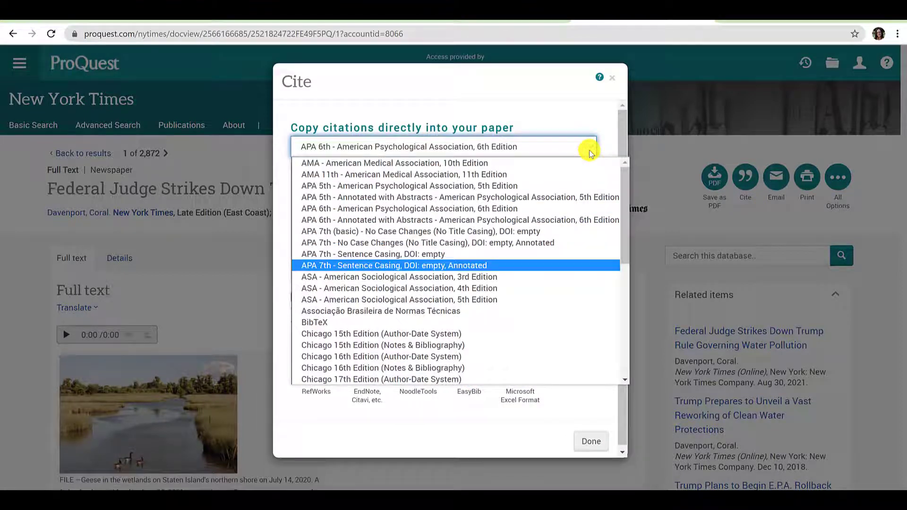
{"action": "key", "text": "Up"}
{"action": "key", "text": "Up"}
{"action": "key", "text": "Up"}
{"action": "key", "text": "Up"}
{"action": "key", "text": "Up"}
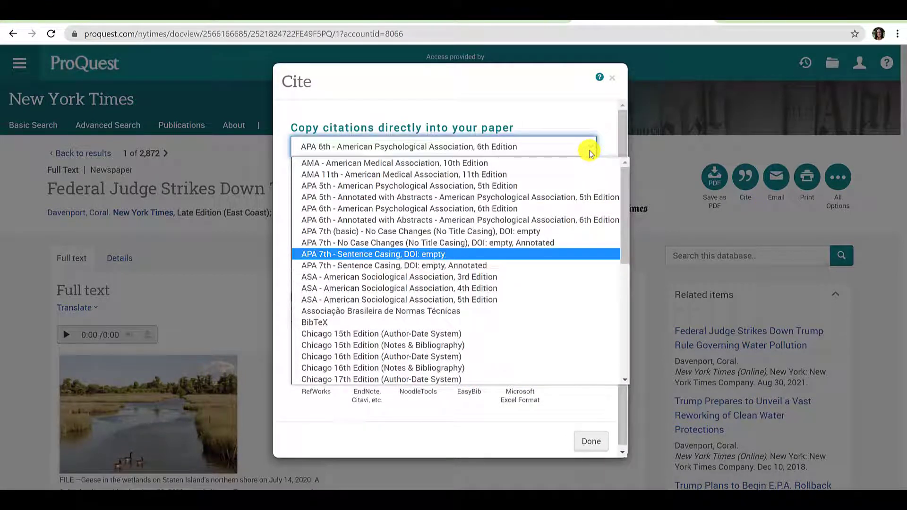
{"action": "key", "text": "Up"}
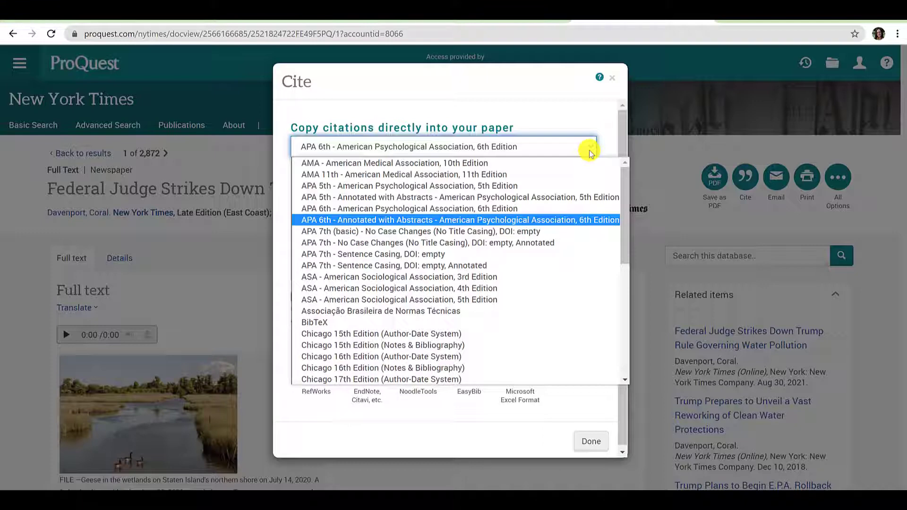
{"action": "key", "text": "Down"}
{"action": "key", "text": "Down"}
{"action": "key", "text": "Down"}
{"action": "key", "text": "Down"}
{"action": "key", "text": "Down"}
{"action": "key", "text": "Down"}
{"action": "left_click", "coordinate": [528, 412]}
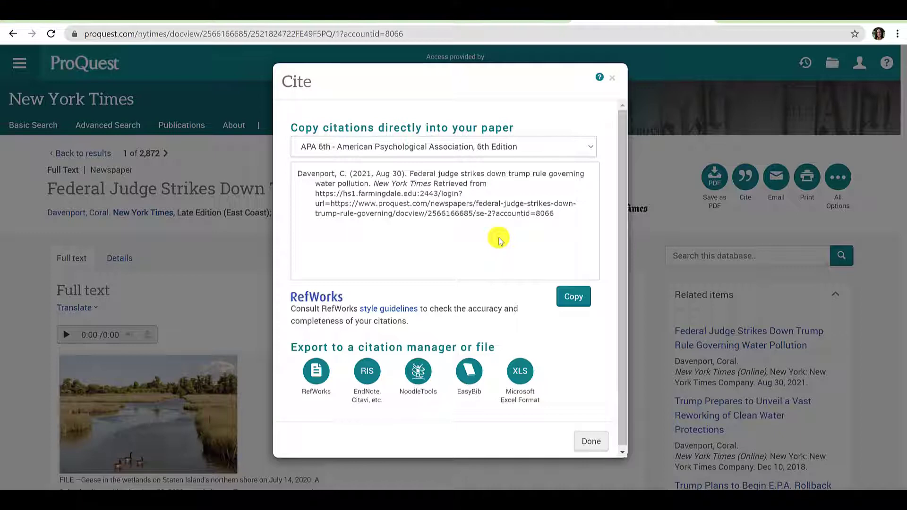
{"action": "left_click", "coordinate": [582, 299]}
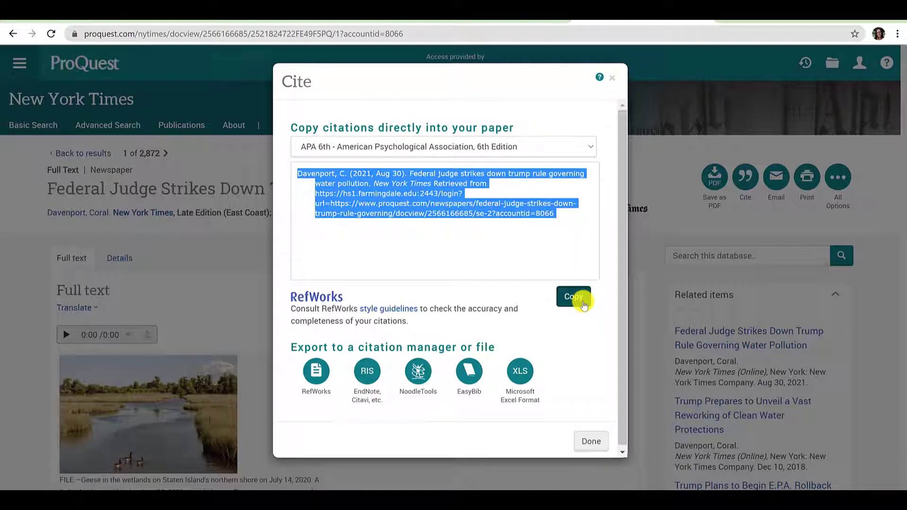
{"action": "left_click", "coordinate": [591, 440]}
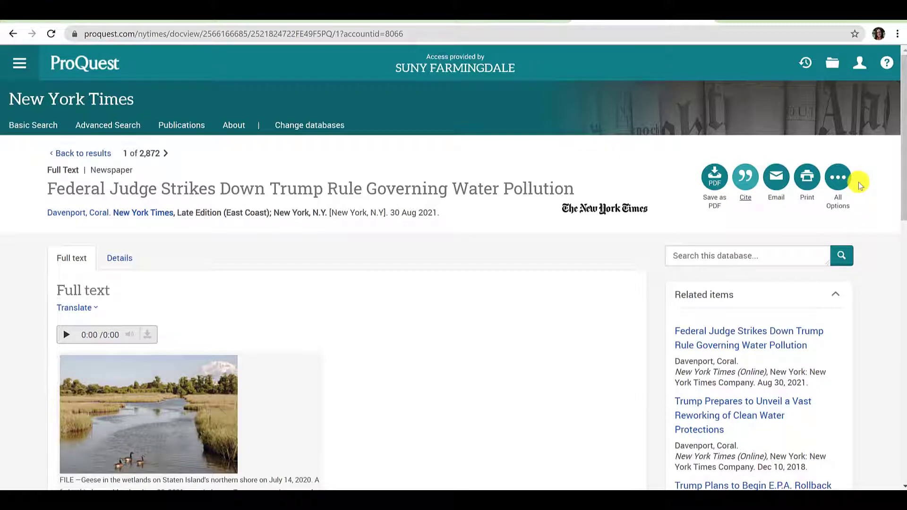
- Save the article to a new My Research folder 'Fall2021PCM305GroupProjectNewYorkTimes'
{"action": "left_click", "coordinate": [840, 186]}
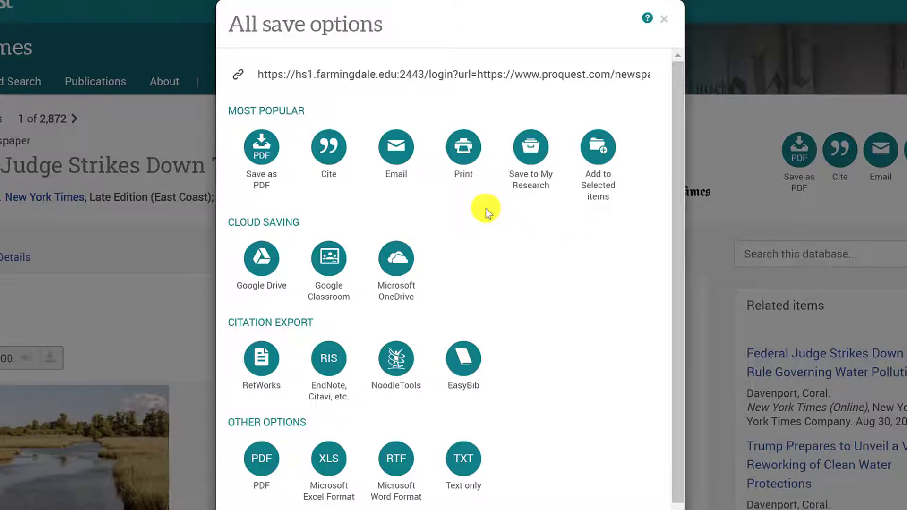
{"action": "left_click", "coordinate": [542, 187]}
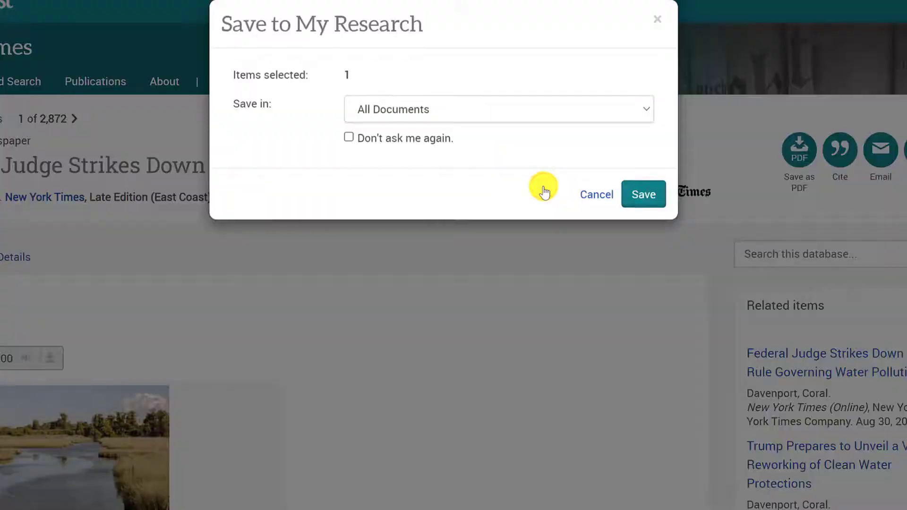
{"action": "left_click", "coordinate": [534, 118]}
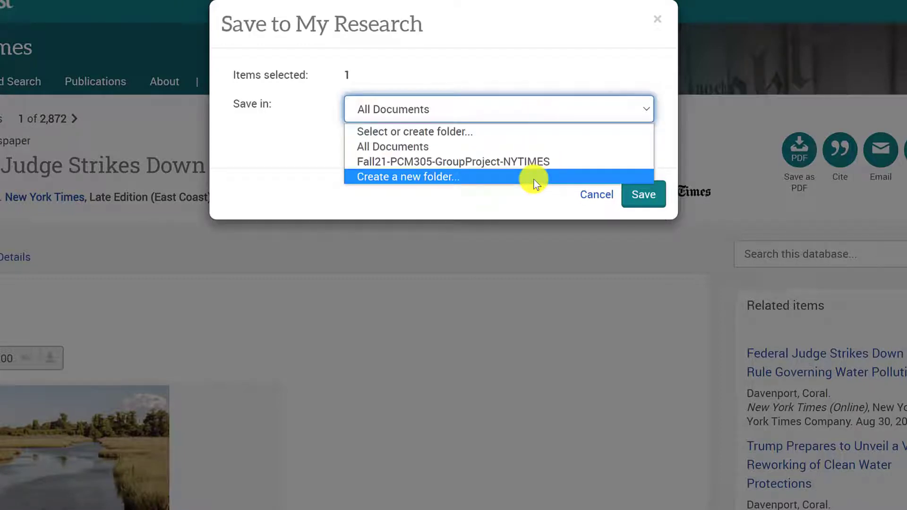
{"action": "left_click", "coordinate": [533, 179]}
{"action": "left_click", "coordinate": [506, 141]}
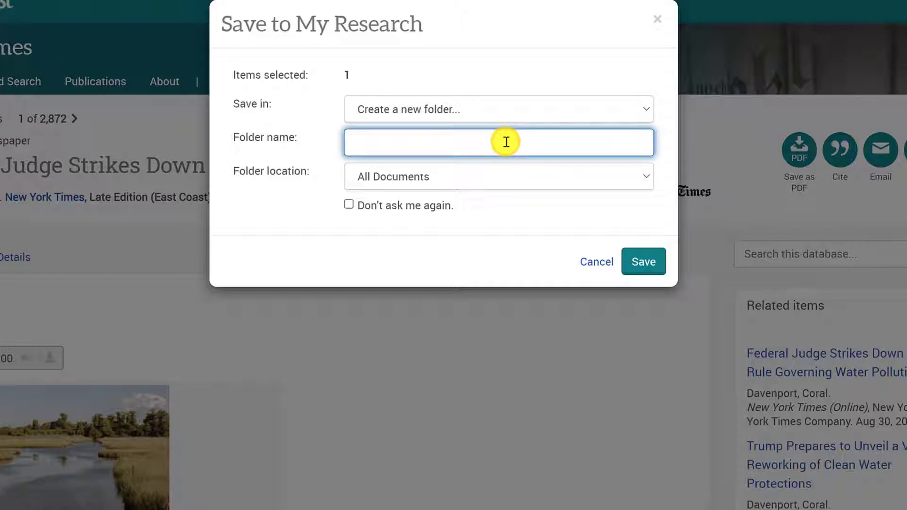
{"action": "type", "text": "Fall2021"}
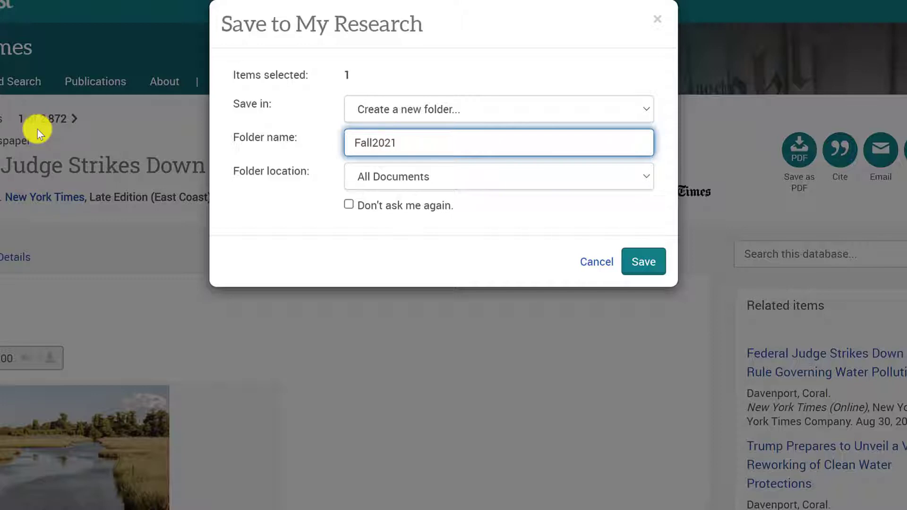
{"action": "type", "text": "PCM305"}
{"action": "type", "text": "Grou"}
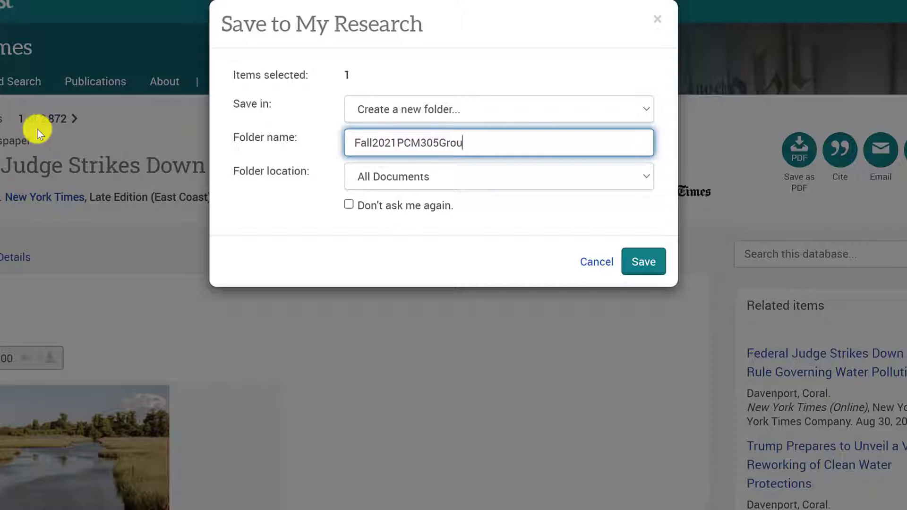
{"action": "type", "text": "pProjectNewYorkTimes"}
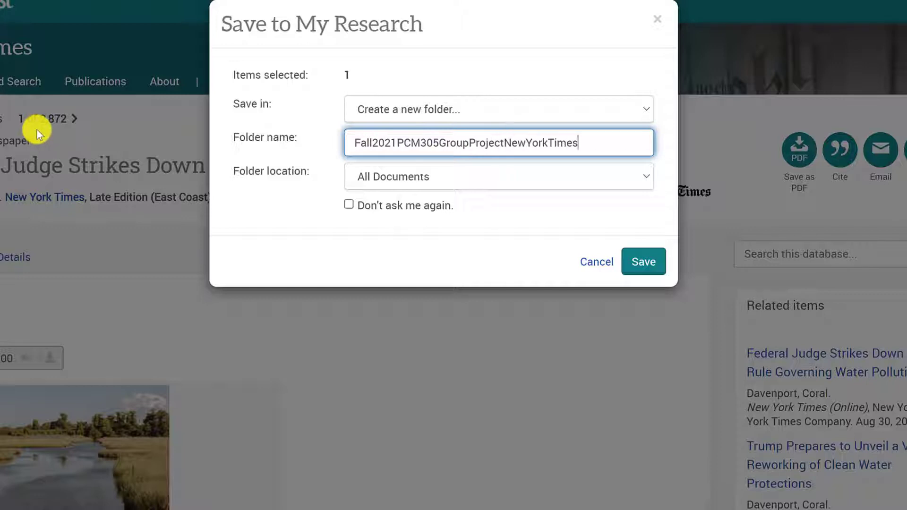
{"action": "left_click", "coordinate": [644, 263]}
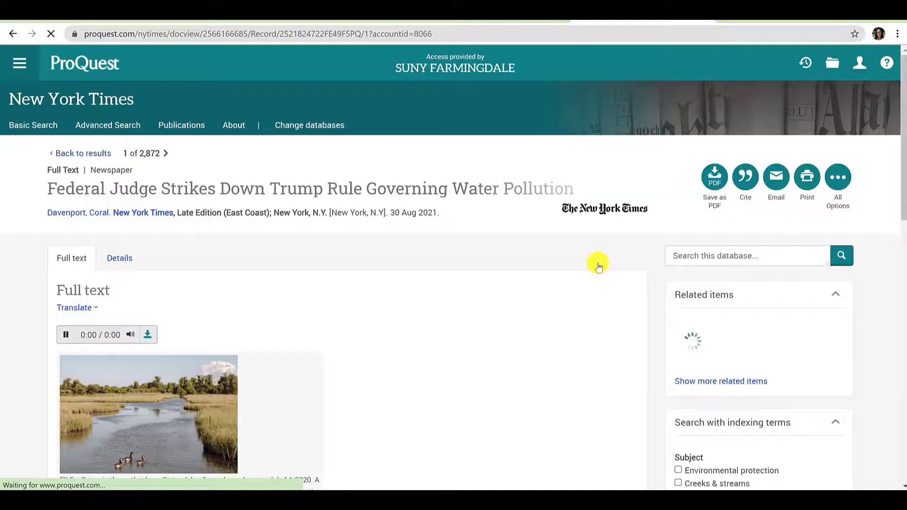
- Show only the saved documents in the Fall2021PCM305GroupProjectNewYorkTimes folder
{"action": "left_click", "coordinate": [857, 70]}
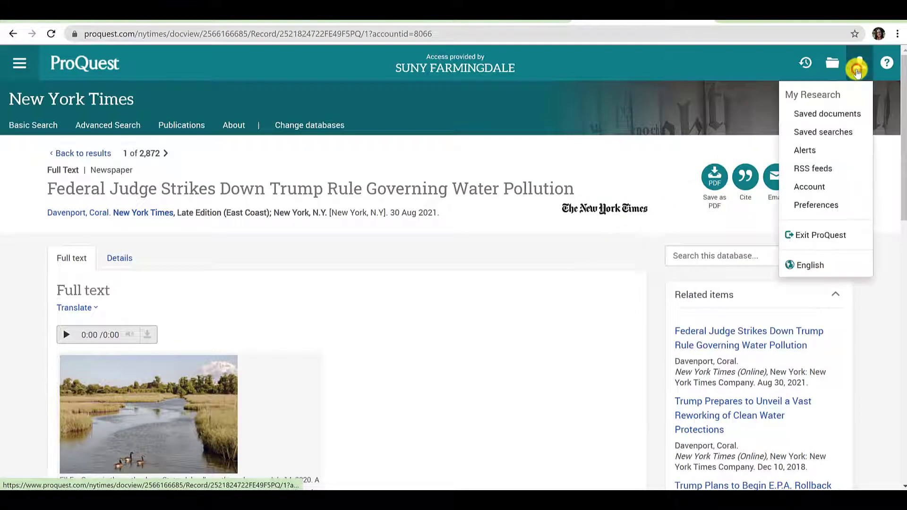
{"action": "left_click", "coordinate": [841, 117]}
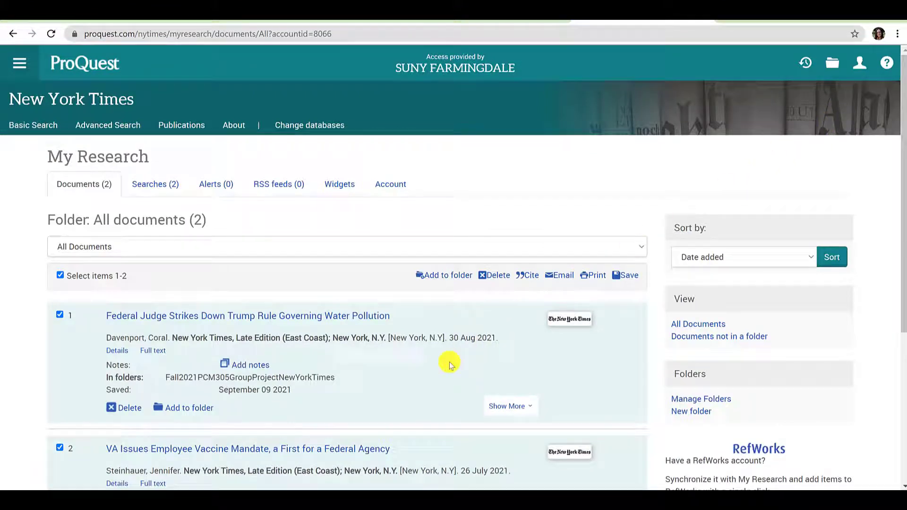
{"action": "scroll", "coordinate": [425, 375], "scroll_direction": "down", "scroll_amount": 3}
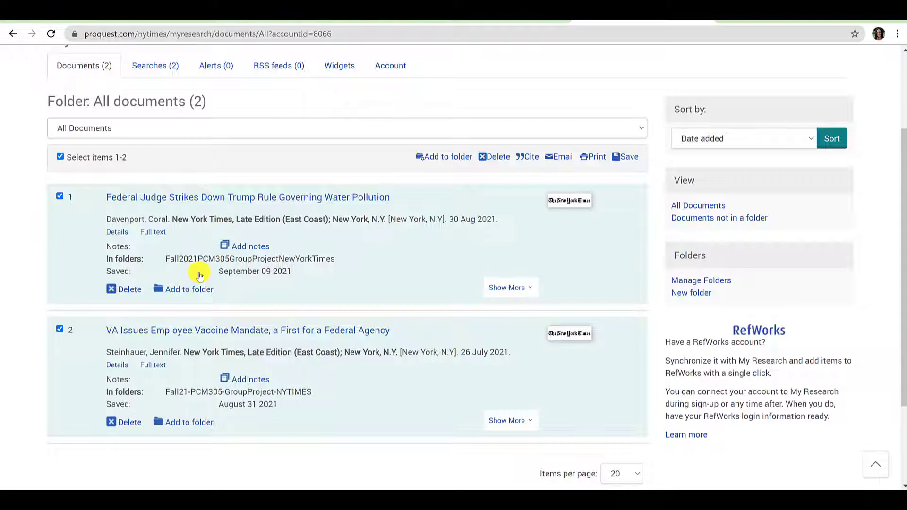
{"action": "left_click", "coordinate": [115, 128]}
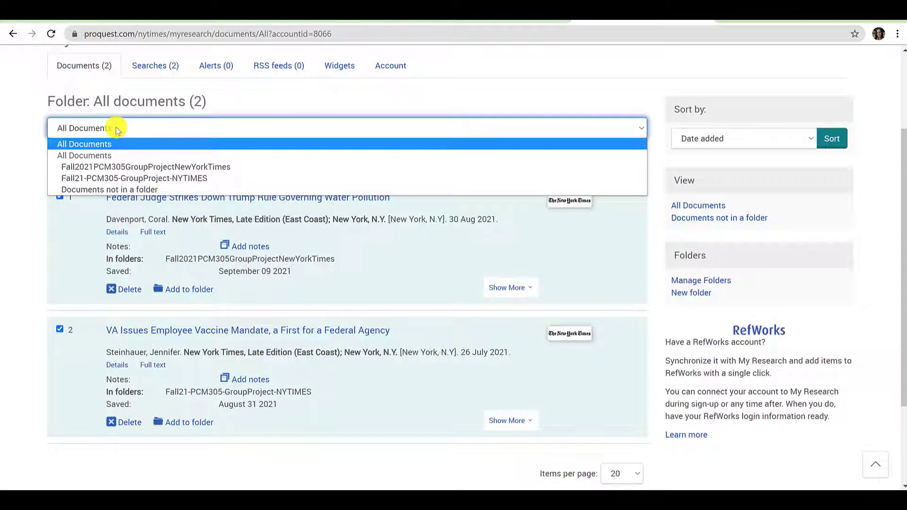
{"action": "left_click", "coordinate": [112, 167]}
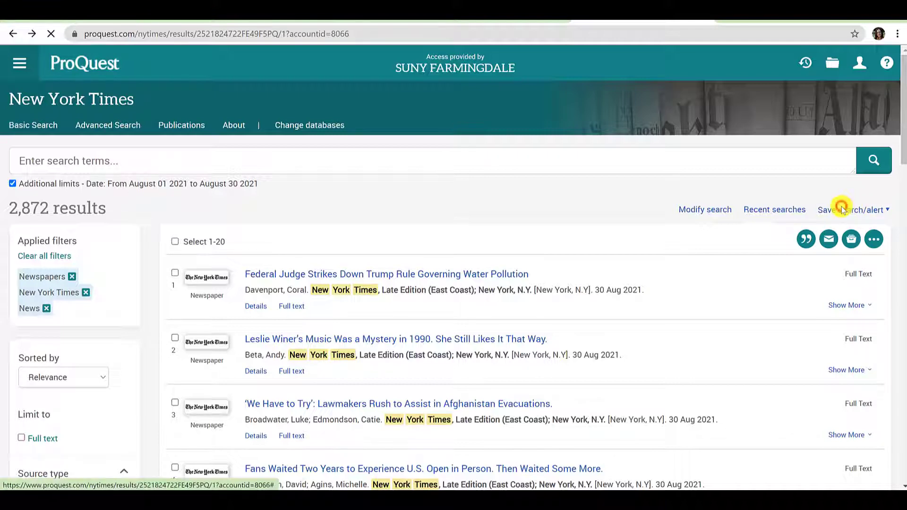
{"action": "left_click", "coordinate": [843, 210]}
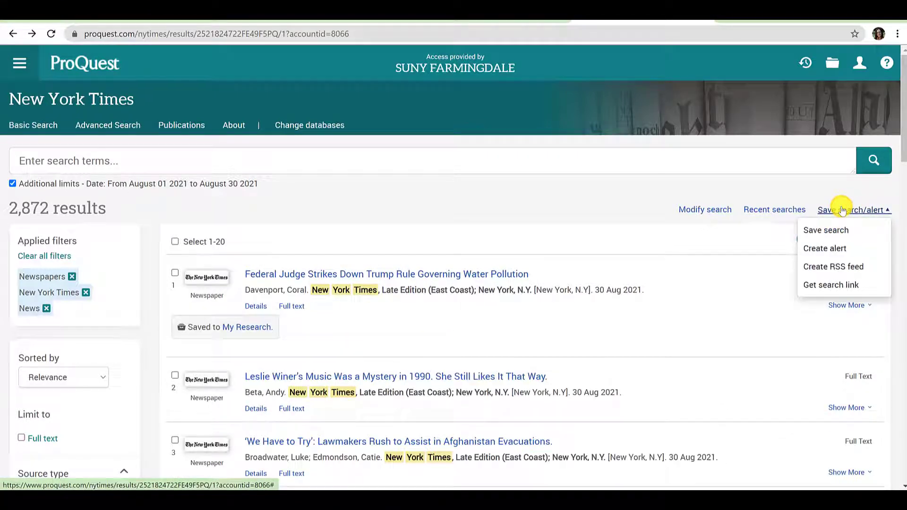
{"action": "left_click", "coordinate": [839, 285]}
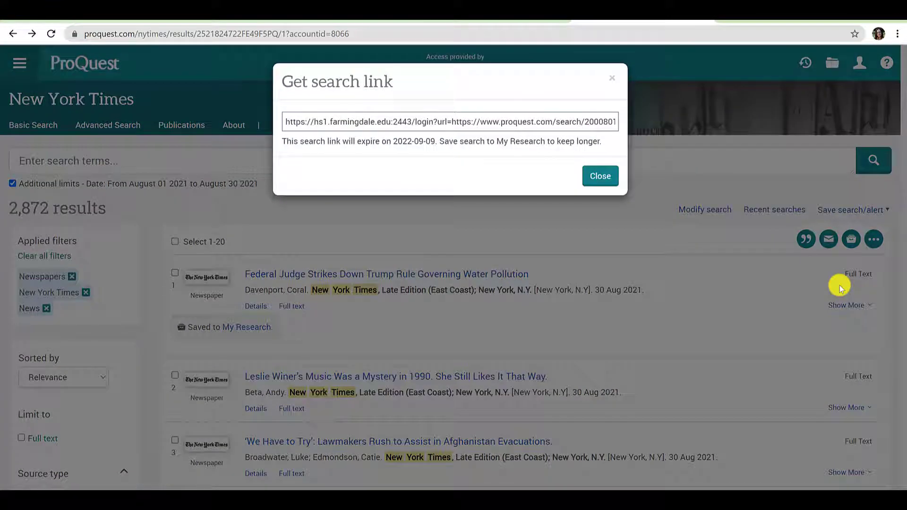
{"action": "left_click", "coordinate": [610, 181]}
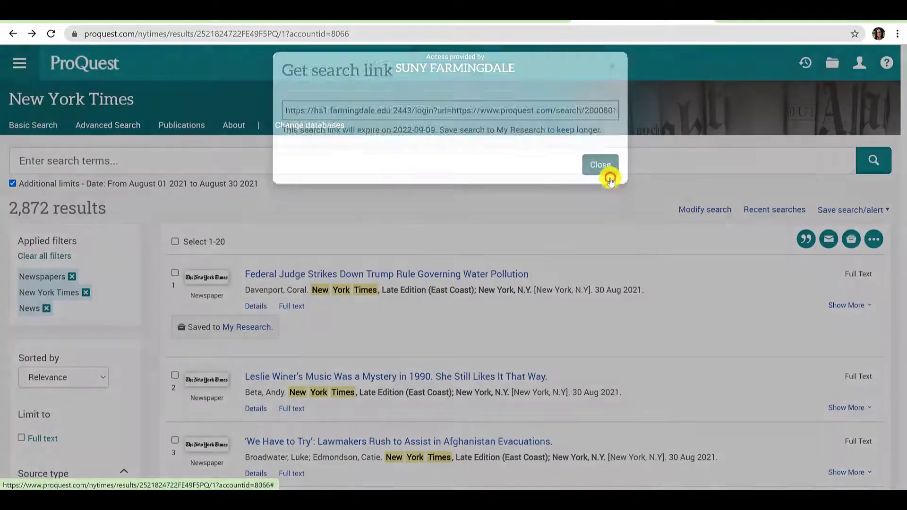
{"action": "left_click", "coordinate": [841, 214]}
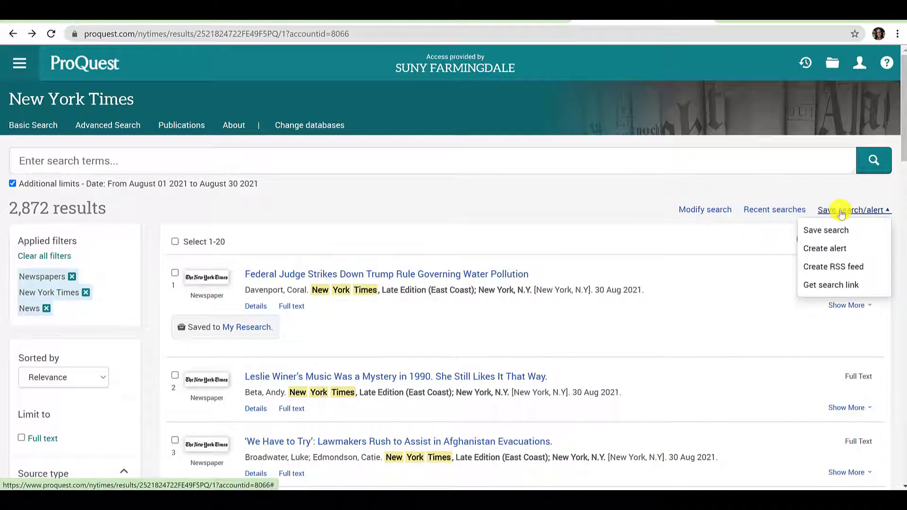
{"action": "left_click", "coordinate": [841, 214]}
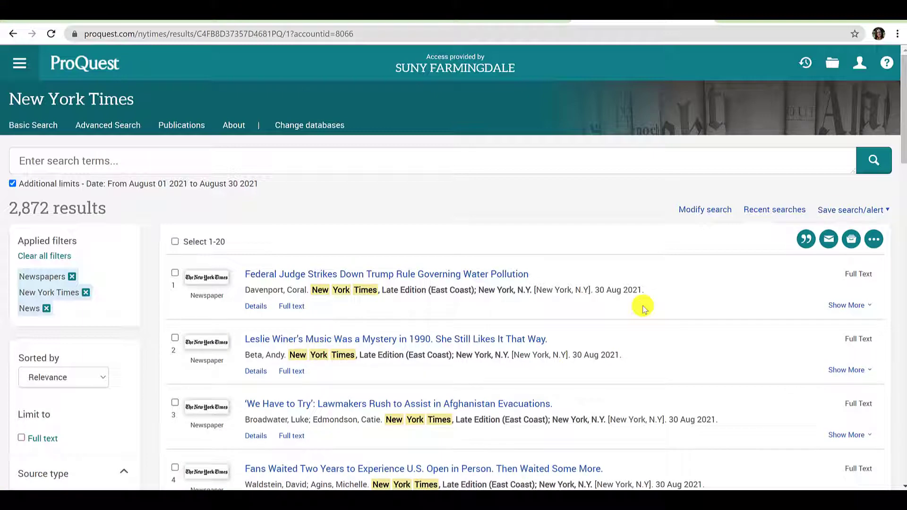
- Save the 2,872-result New York Times search to My Research as Fall2021PCM305GroupProjectNewYorkTimesSearch
{"action": "left_click", "coordinate": [871, 62]}
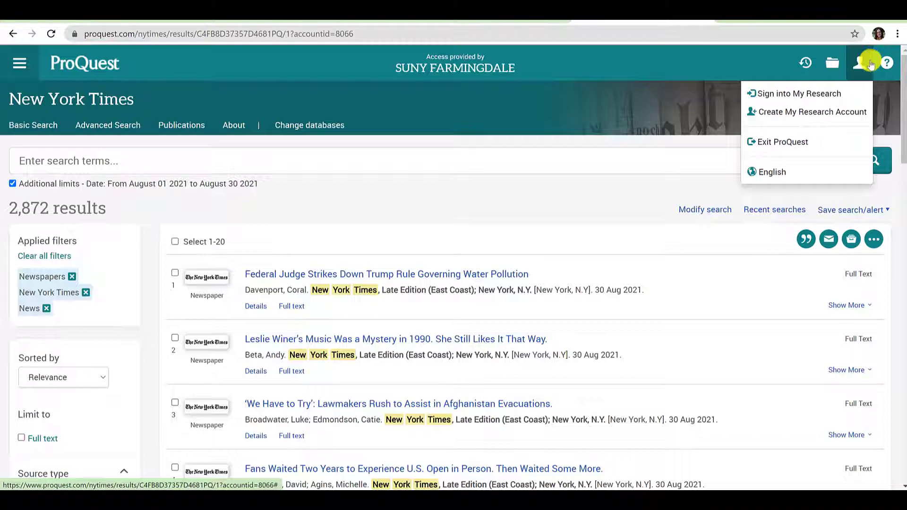
{"action": "left_click", "coordinate": [848, 112]}
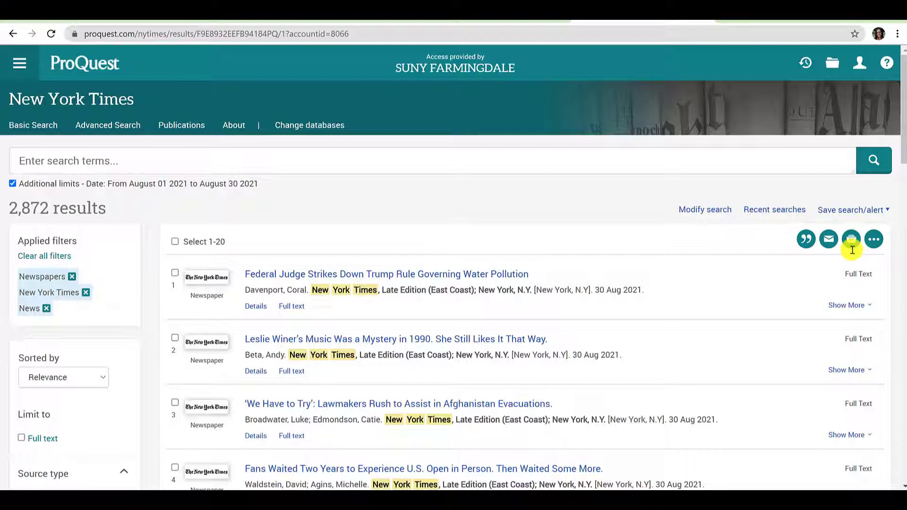
{"action": "left_click", "coordinate": [843, 211]}
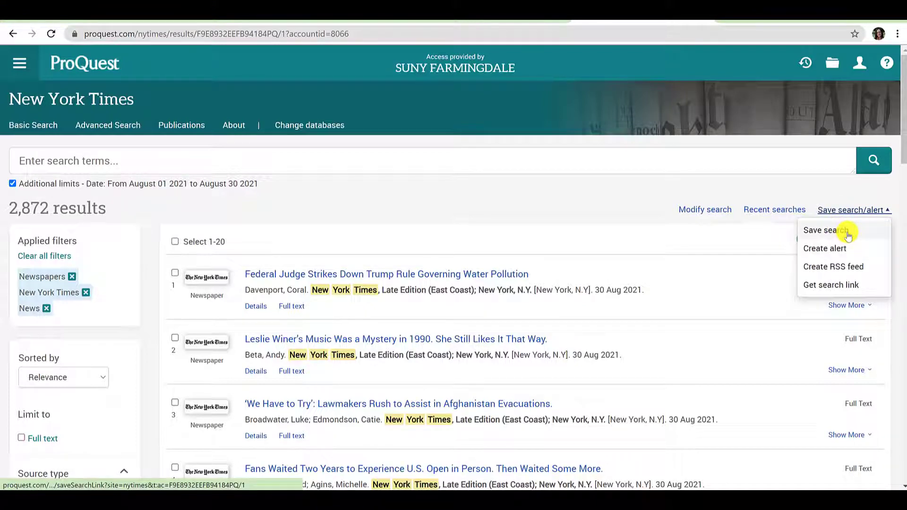
{"action": "left_click", "coordinate": [848, 236]}
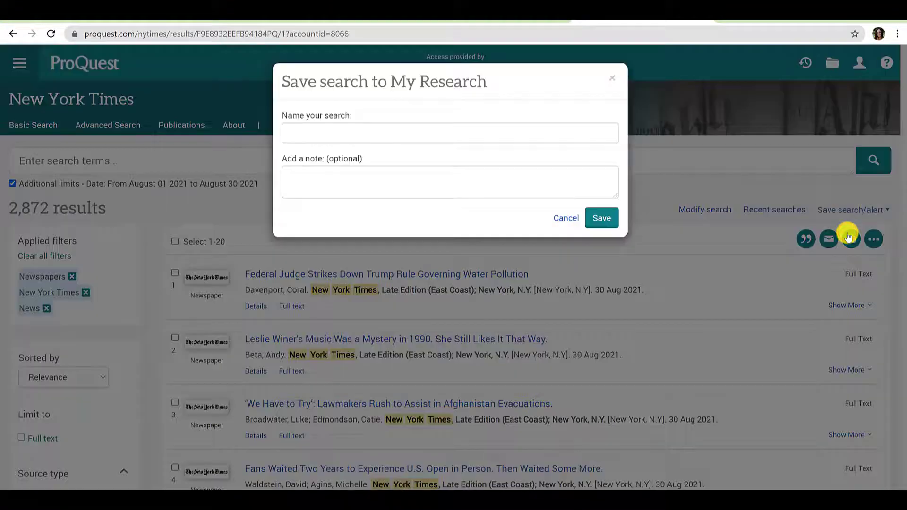
{"action": "left_click", "coordinate": [504, 129]}
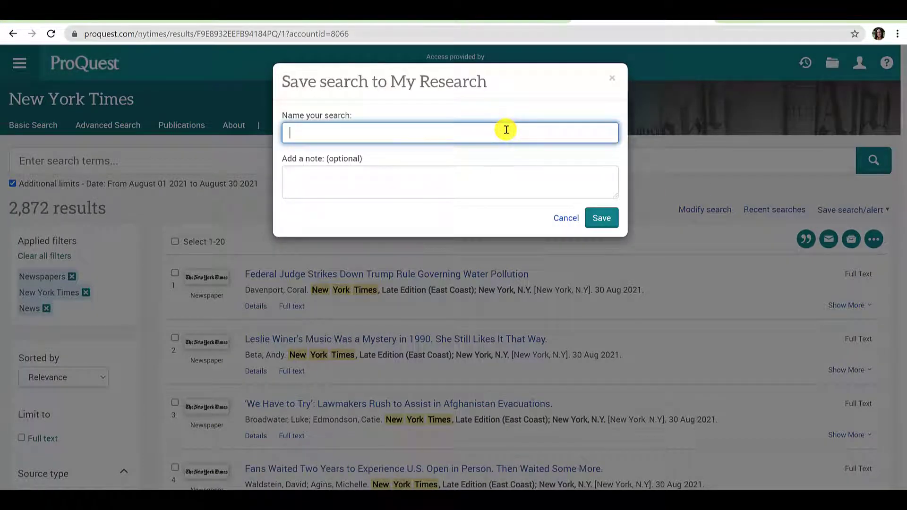
{"action": "type", "text": "Fall2021PCM305GroupProjectNewYorkTimesSearch"}
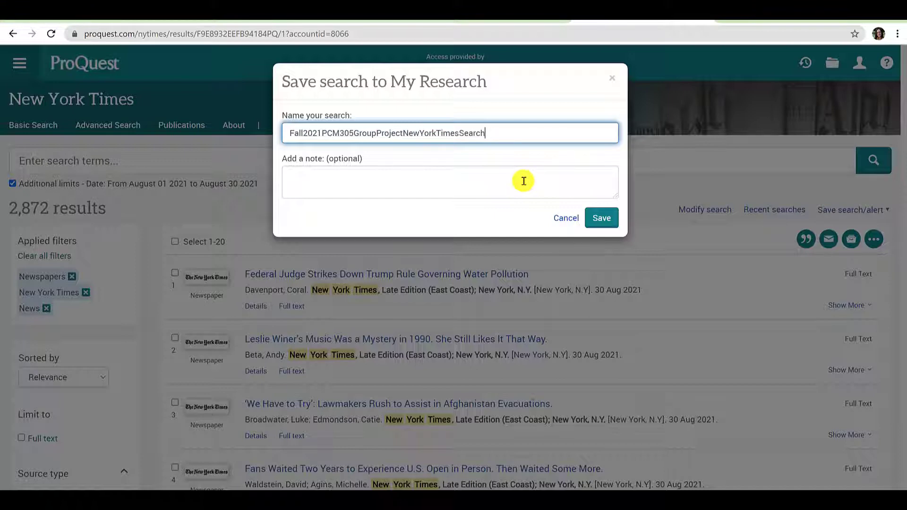
{"action": "left_click", "coordinate": [524, 181]}
{"action": "left_click", "coordinate": [599, 214]}
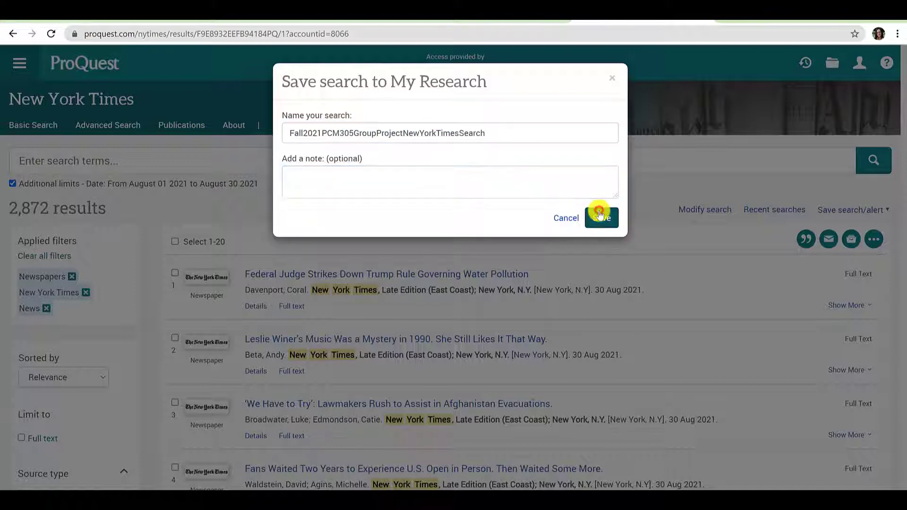
{"action": "left_click", "coordinate": [613, 225]}
{"action": "left_click", "coordinate": [612, 139]}
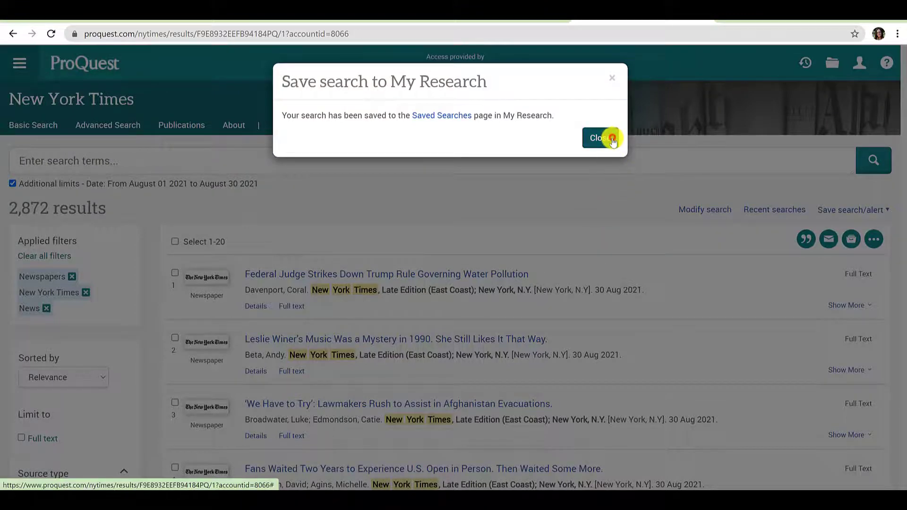
{"action": "left_click", "coordinate": [857, 64]}
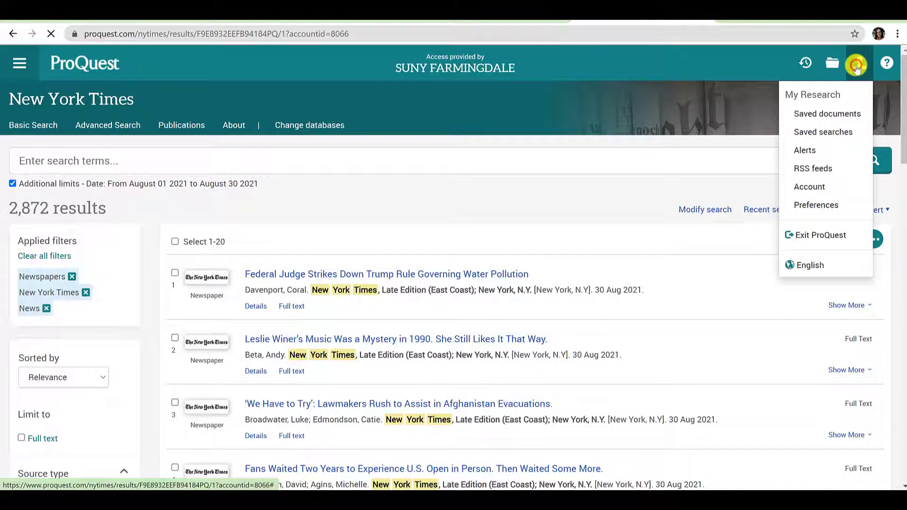
- Append '2' to the top saved search's name, making it Fall2021PCM305GroupProjectNewYorkTimesSearch2
{"action": "left_click", "coordinate": [836, 134]}
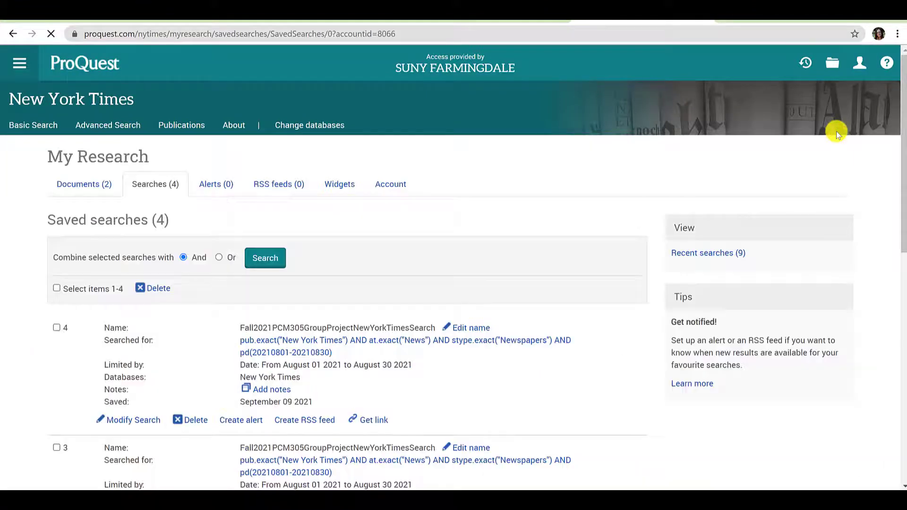
{"action": "scroll", "coordinate": [583, 330], "scroll_direction": "down", "scroll_amount": 3}
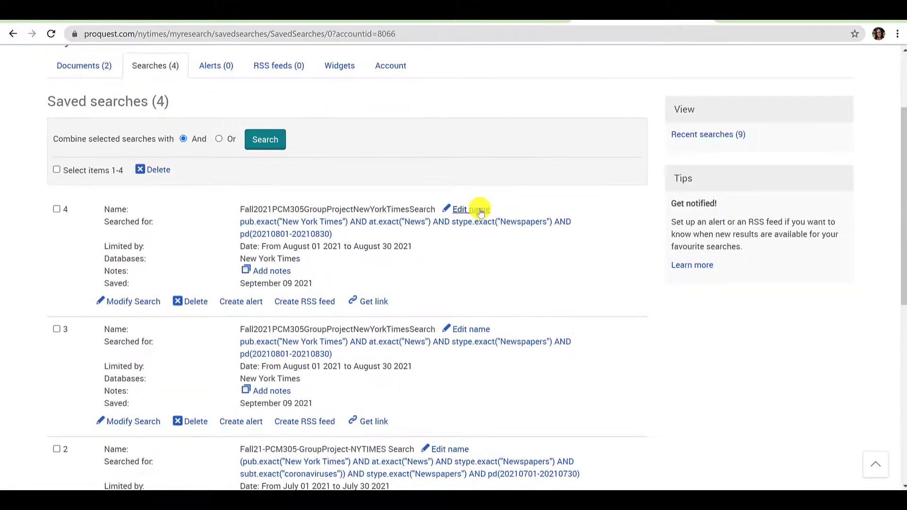
{"action": "left_click", "coordinate": [481, 211]}
{"action": "left_click_drag", "start_coordinate": [333, 216], "coordinate": [349, 219]}
{"action": "left_click", "coordinate": [341, 216]}
{"action": "type", "text": "2"}
{"action": "left_click", "coordinate": [399, 216]}
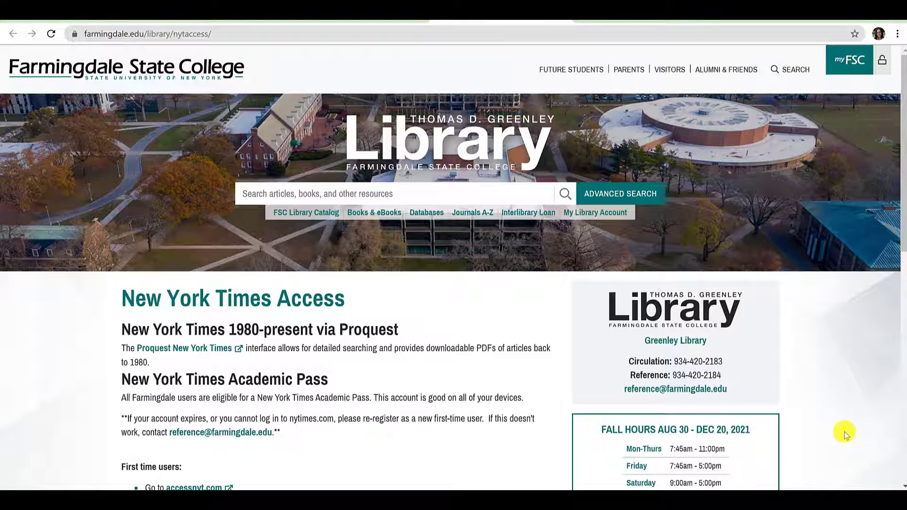
- Follow the accessnyt.com link for first-time users and start a school search for 'farmin'
{"action": "scroll", "coordinate": [843, 432], "scroll_direction": "down", "scroll_amount": 4}
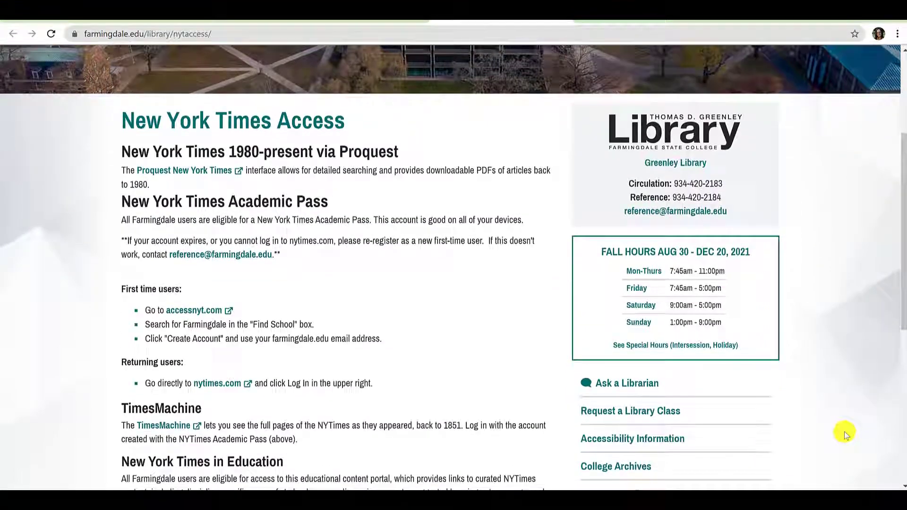
{"action": "scroll", "coordinate": [843, 432], "scroll_direction": "down", "scroll_amount": 1}
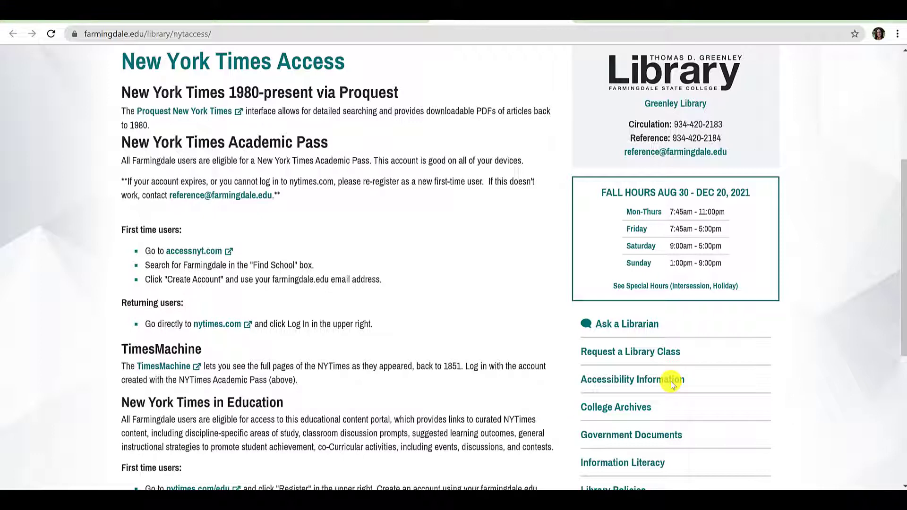
{"action": "left_click", "coordinate": [199, 248]}
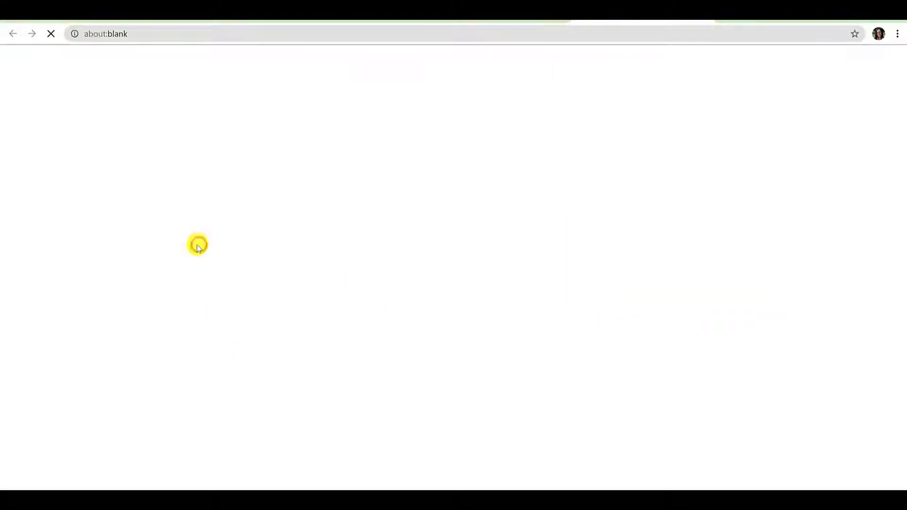
{"action": "left_click", "coordinate": [391, 303]}
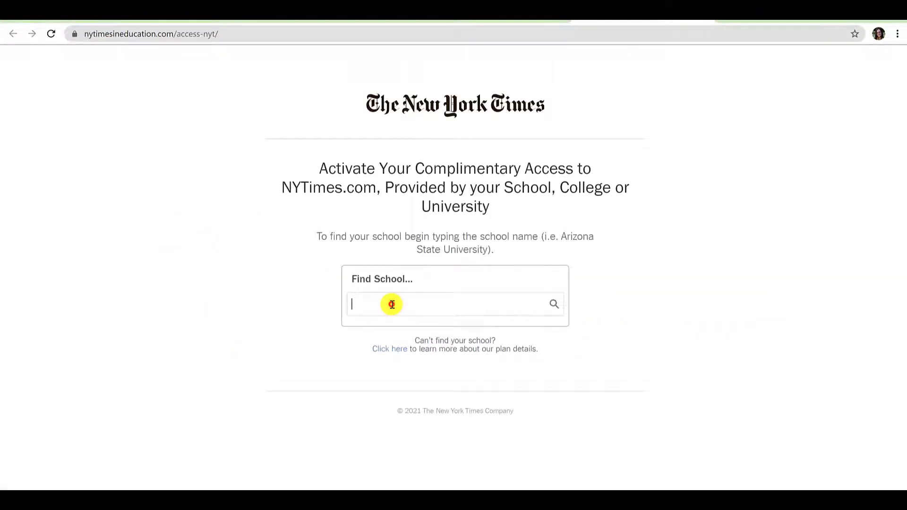
{"action": "type", "text": "farmin"}
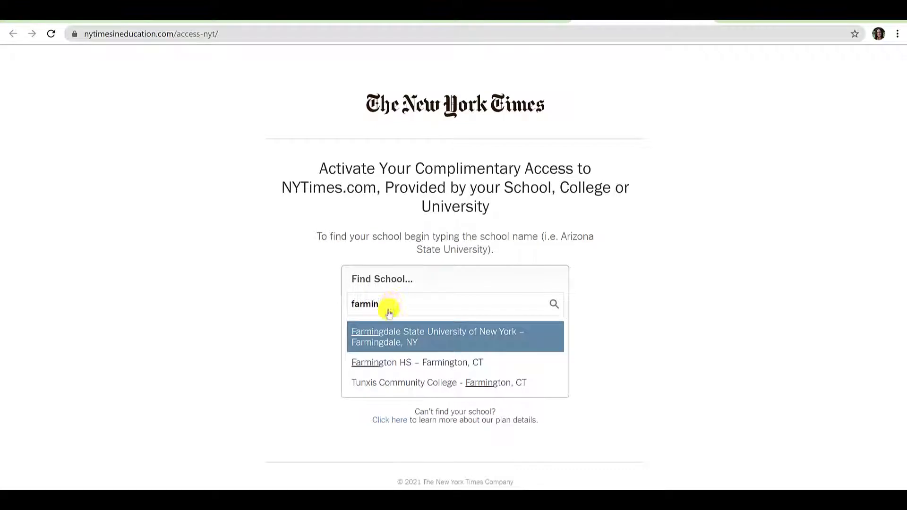
- Select Farmingdale State University of New York and enter the school e-mail address
{"action": "left_click", "coordinate": [375, 331]}
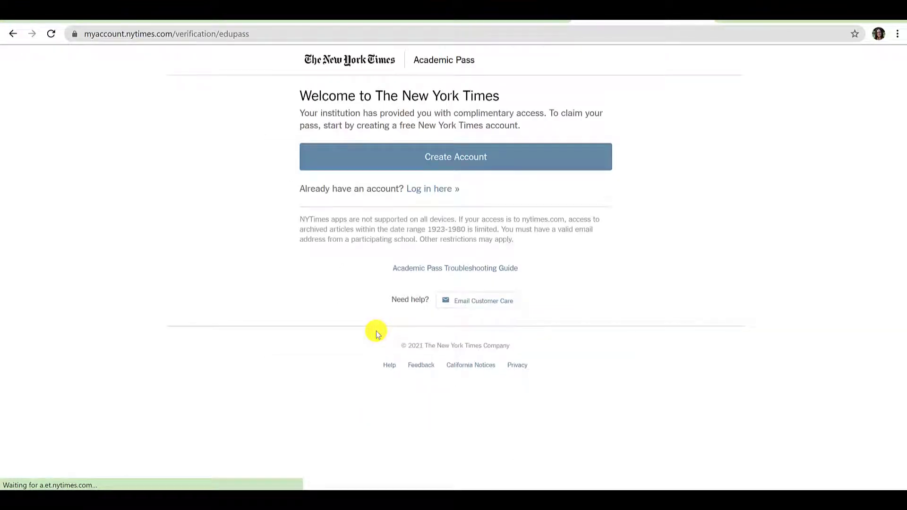
{"action": "left_click", "coordinate": [408, 165]}
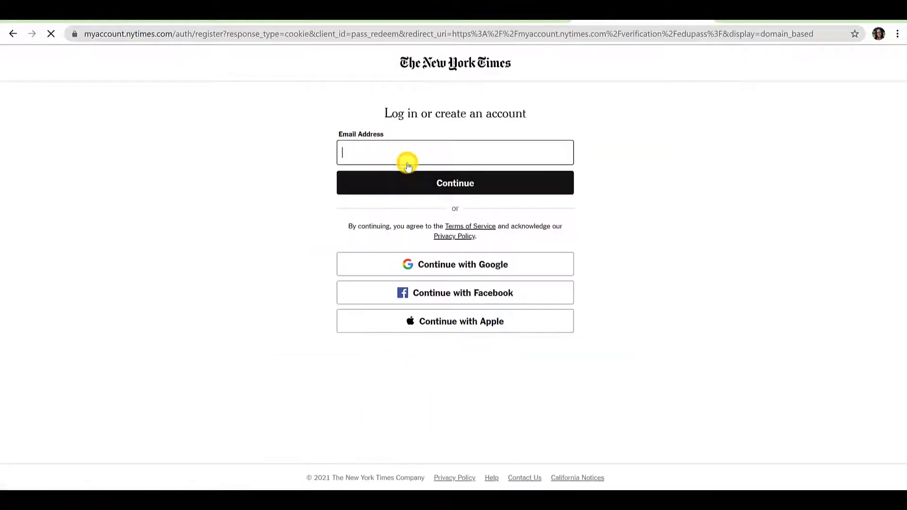
{"action": "key", "text": "ctrl+v"}
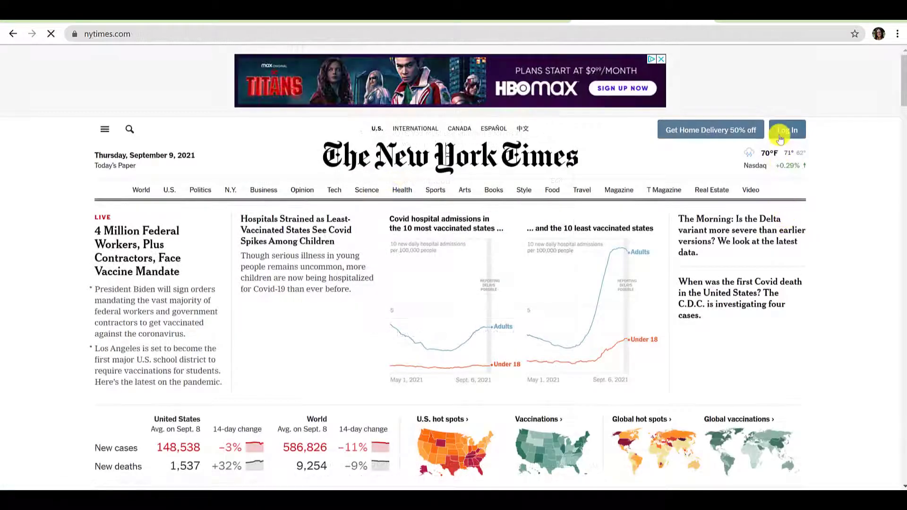
- Log in to the New York Times account with the account e-mail and password
{"action": "left_click", "coordinate": [780, 136]}
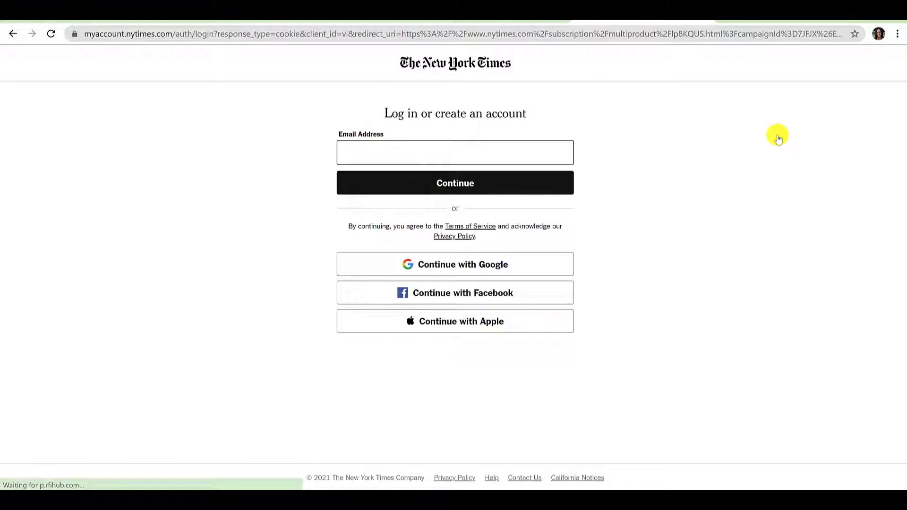
{"action": "key", "text": "ctrl+v"}
{"action": "left_click", "coordinate": [491, 177]}
{"action": "type", "text": "•••••••••••"}
{"action": "left_click", "coordinate": [452, 252]}
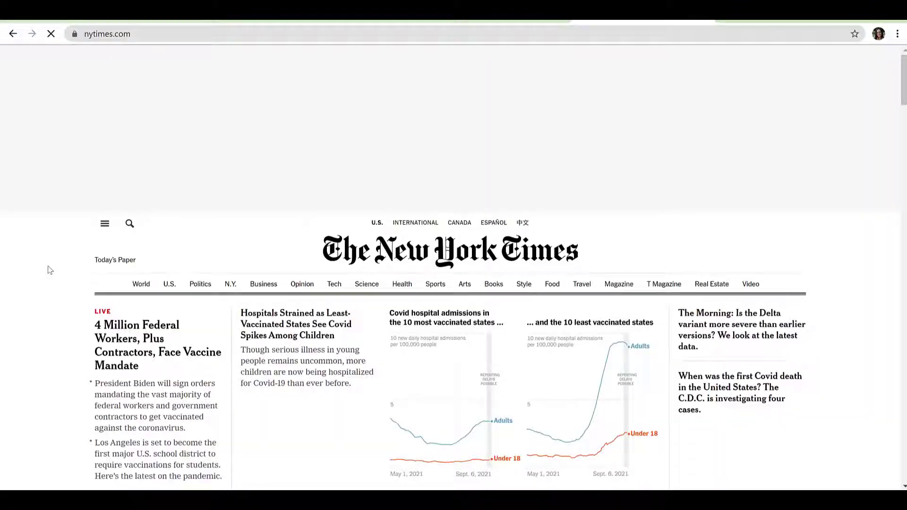
- Search the New York Times site for 'vaccines'
{"action": "left_click", "coordinate": [129, 226]}
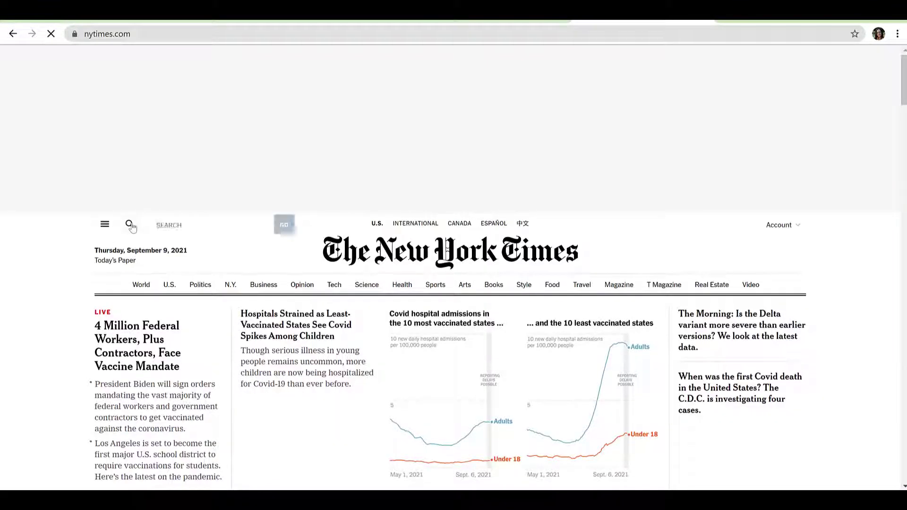
{"action": "type", "text": "vaccines"}
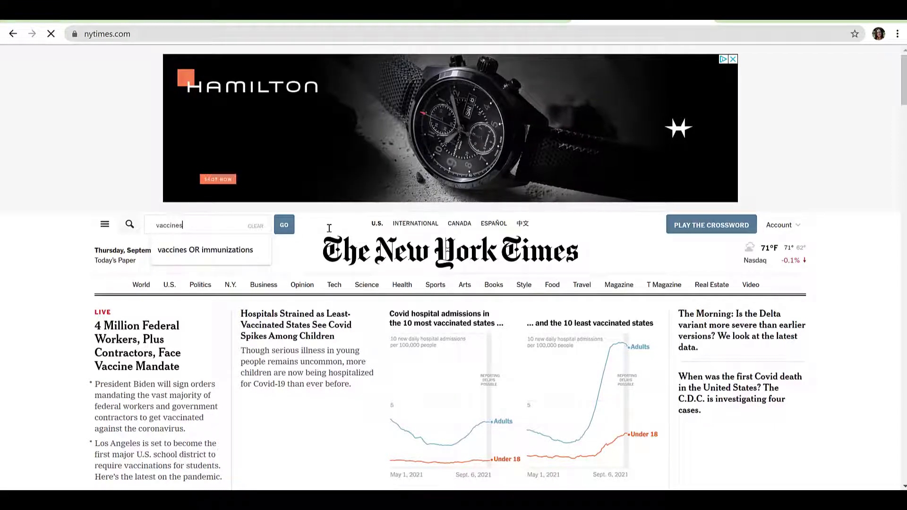
{"action": "key", "text": "Return"}
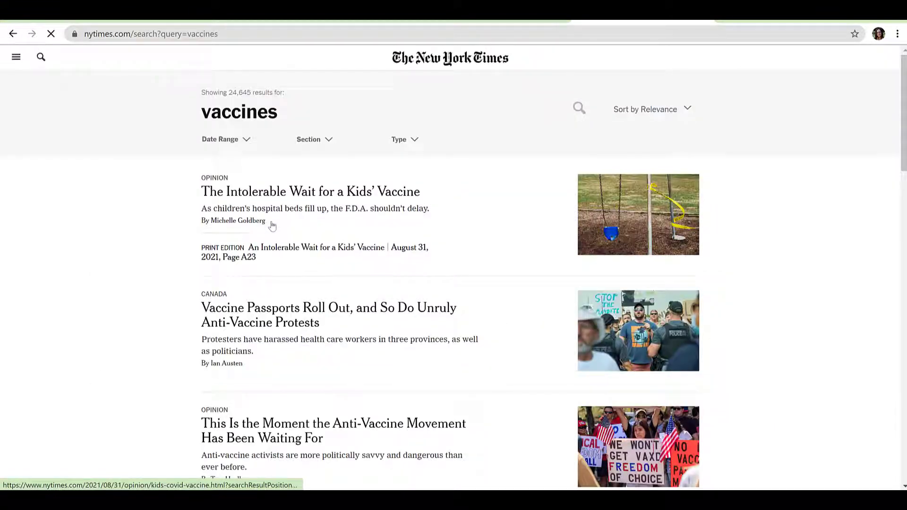
- Limit the vaccines results to specific dates from August 1 to August 30, 2021
{"action": "left_click", "coordinate": [234, 142]}
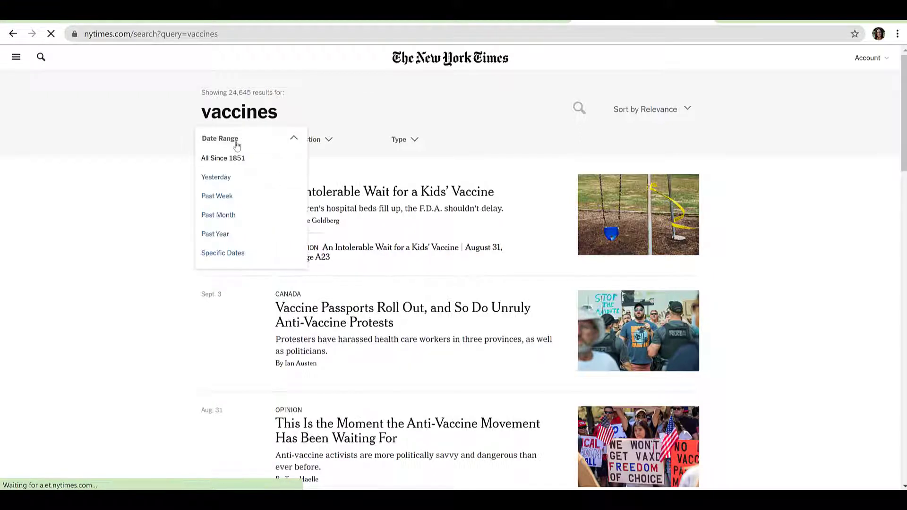
{"action": "left_click", "coordinate": [206, 254]}
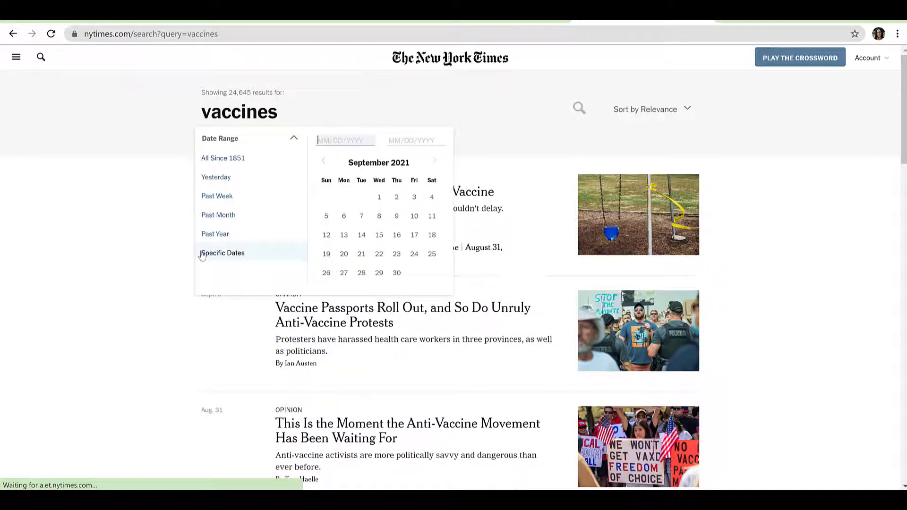
{"action": "left_click", "coordinate": [323, 161]}
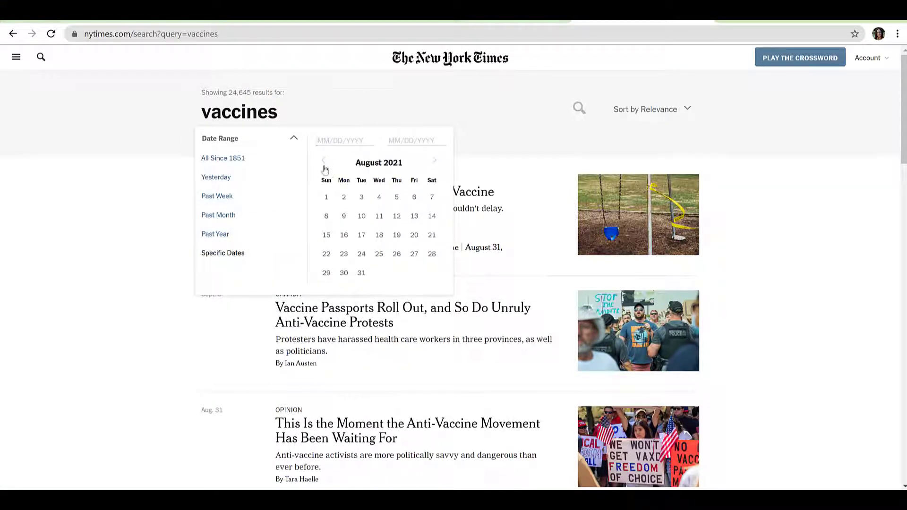
{"action": "left_click", "coordinate": [324, 202]}
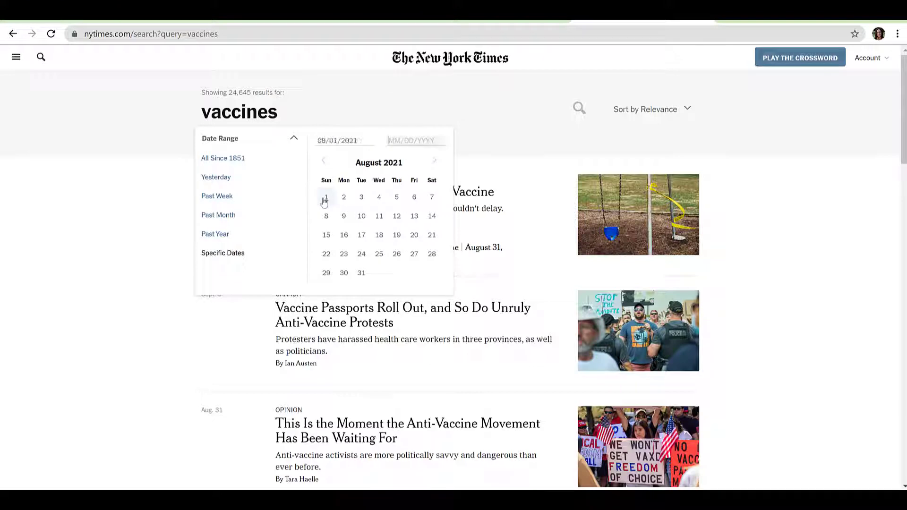
{"action": "left_click", "coordinate": [345, 273]}
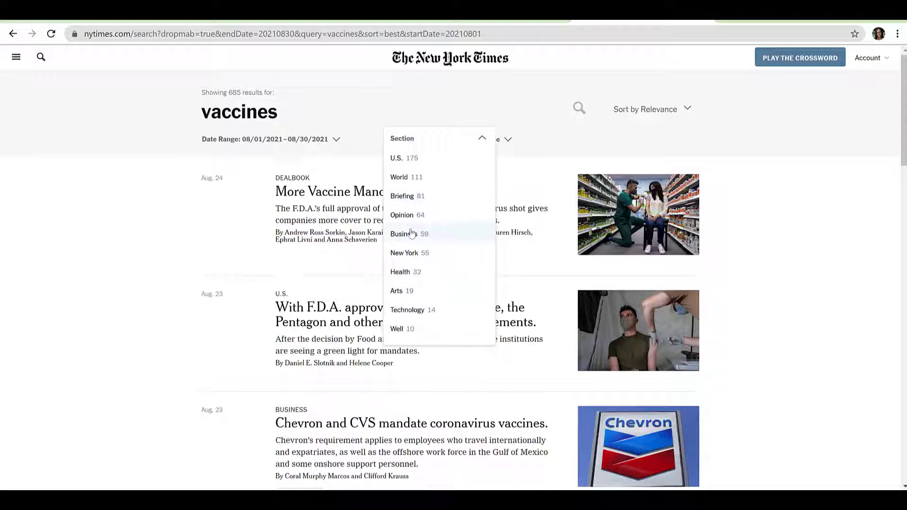
- Filter the vaccines results to the U.S. section and the Article type
{"action": "left_click", "coordinate": [409, 166]}
{"action": "left_click", "coordinate": [518, 142]}
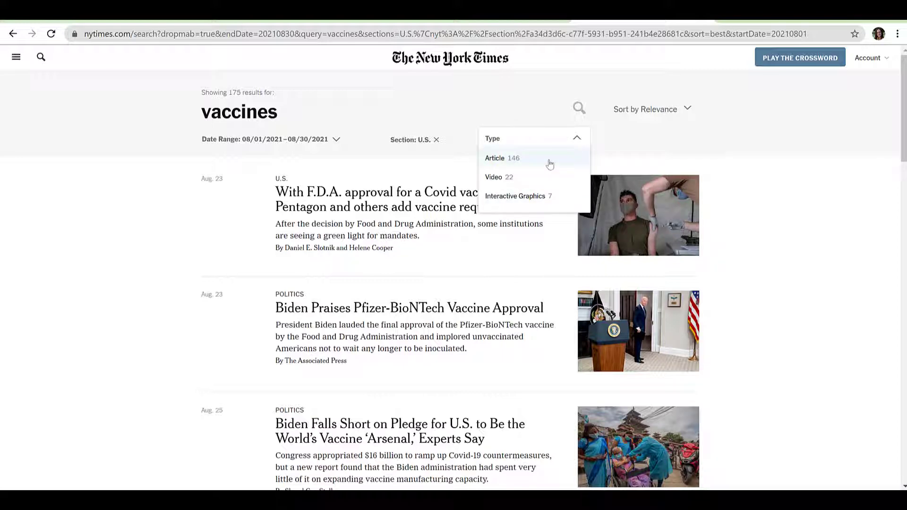
{"action": "left_click", "coordinate": [549, 160]}
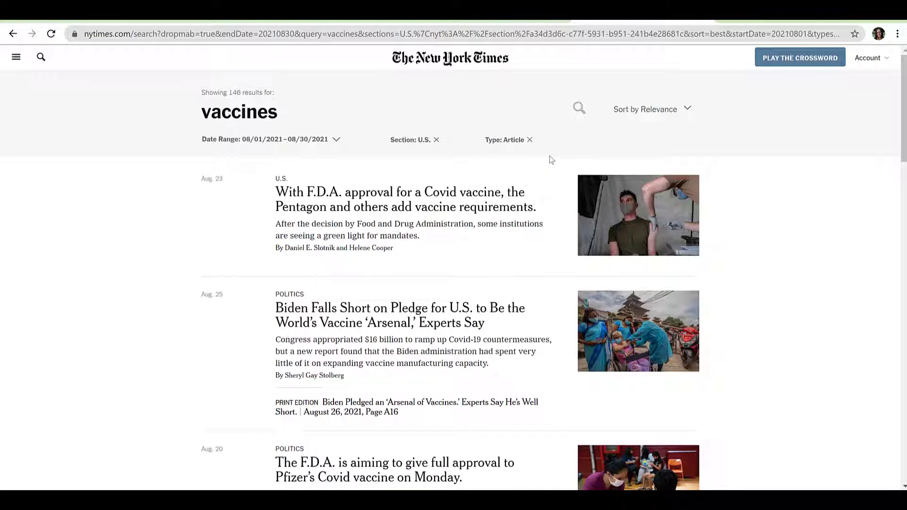
- Sort the 146 filtered results by oldest first
{"action": "left_click", "coordinate": [686, 117]}
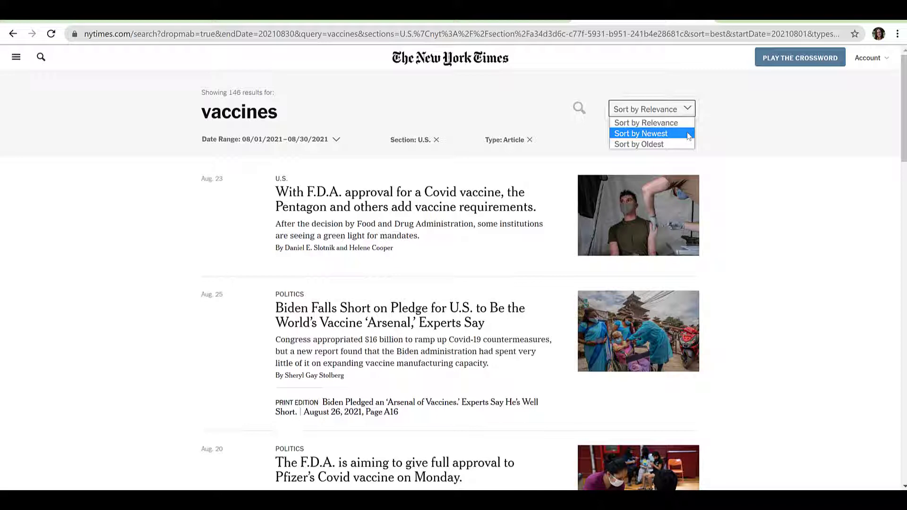
{"action": "left_click", "coordinate": [687, 135]}
{"action": "left_click", "coordinate": [688, 118]}
{"action": "left_click", "coordinate": [687, 144]}
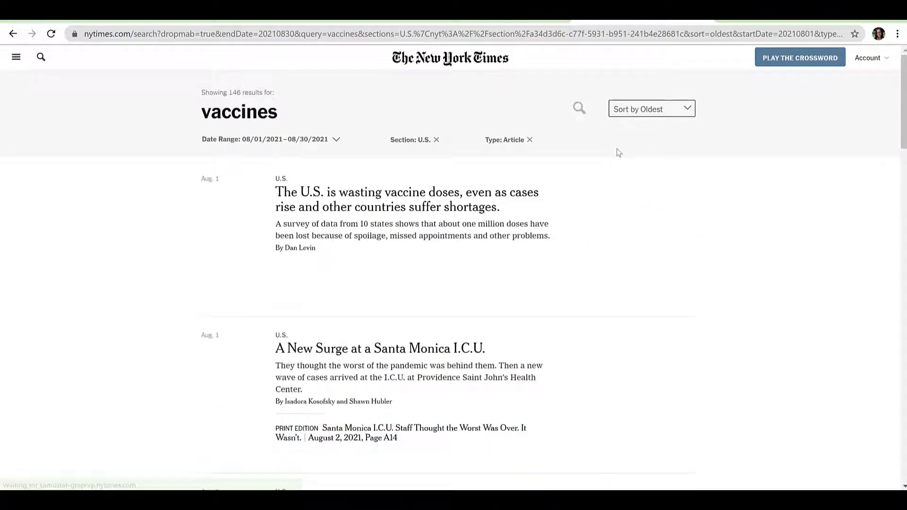
{"action": "left_click", "coordinate": [620, 34]}
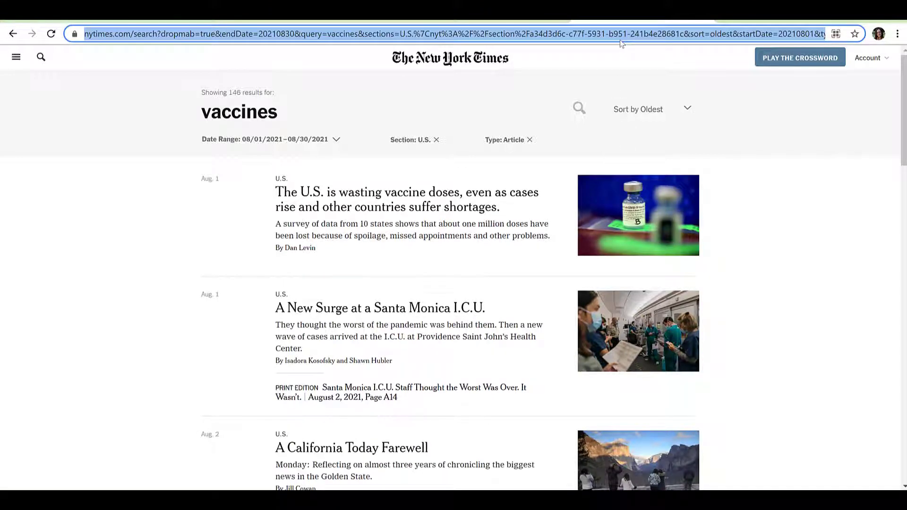
- Load a blank nytimes.com/search page and limit it to the past month
{"action": "type", "text": "https://www.nytimes.com/search"}
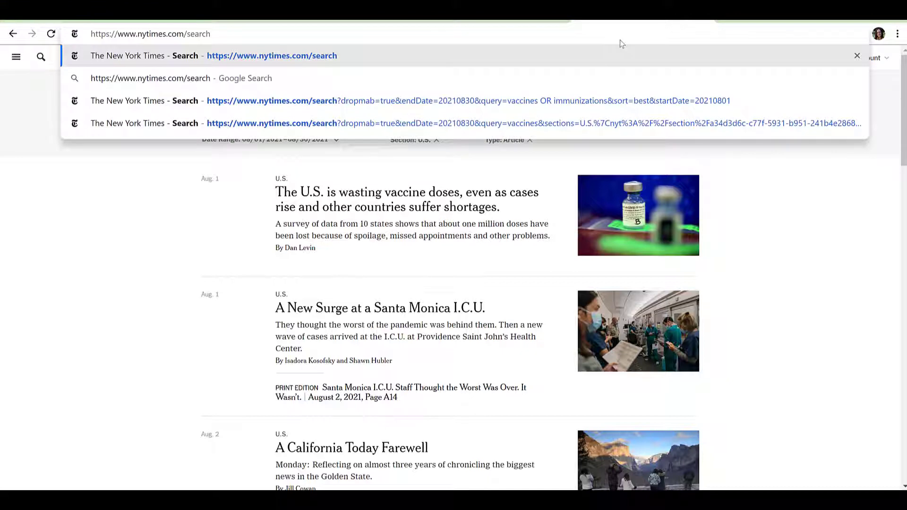
{"action": "key", "text": "Return"}
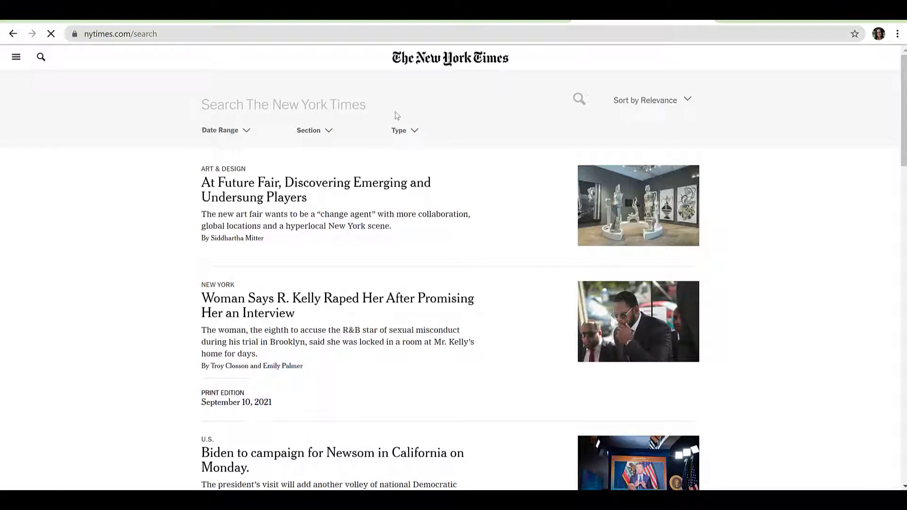
{"action": "left_click", "coordinate": [246, 132]}
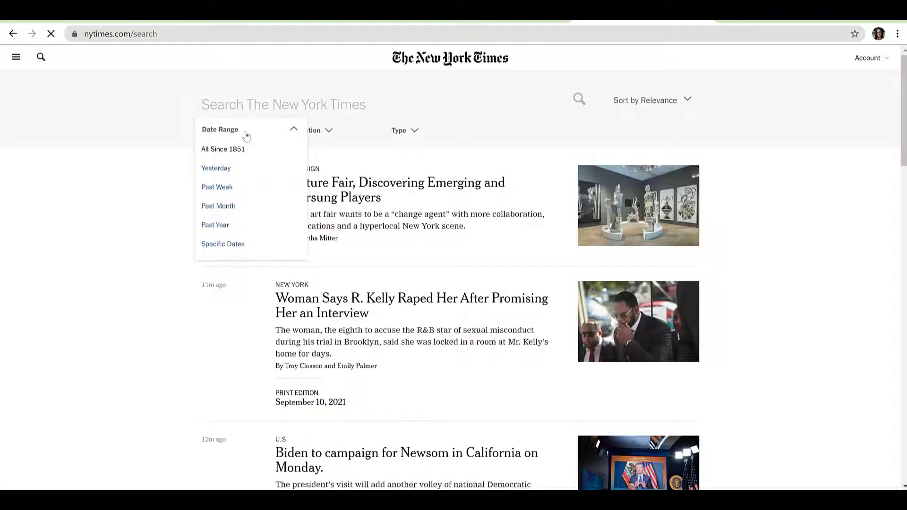
{"action": "left_click", "coordinate": [234, 205]}
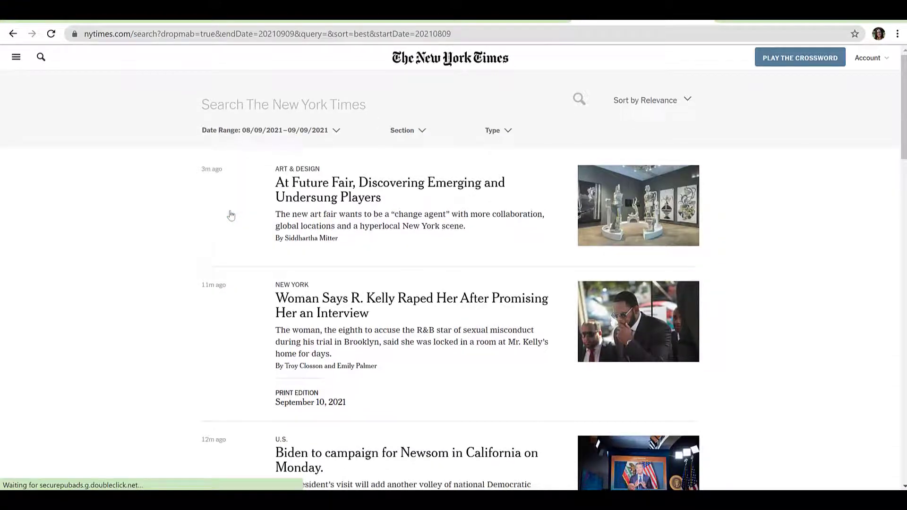
- Narrow to U.S. section articles and open the Biden–Newsom campaign story
{"action": "left_click", "coordinate": [404, 135]}
{"action": "left_click", "coordinate": [399, 148]}
{"action": "left_click", "coordinate": [505, 130]}
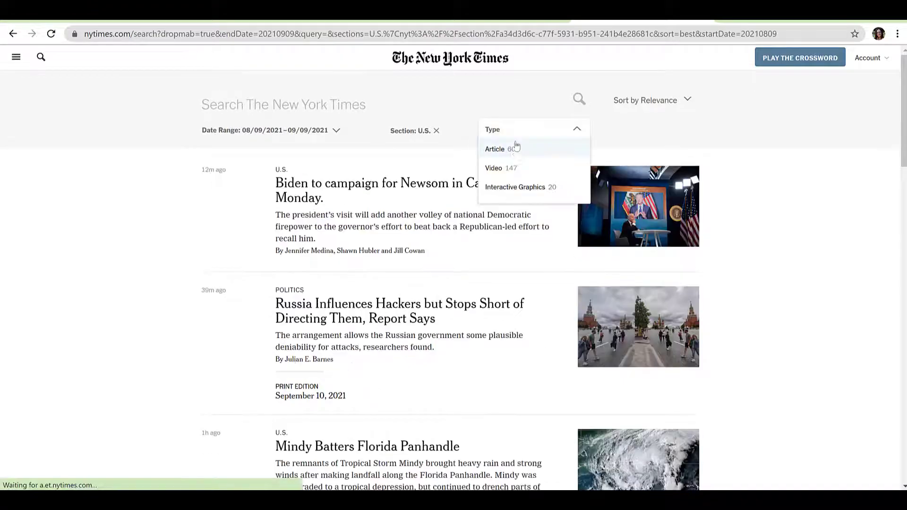
{"action": "left_click", "coordinate": [516, 147]}
{"action": "left_click", "coordinate": [512, 187]}
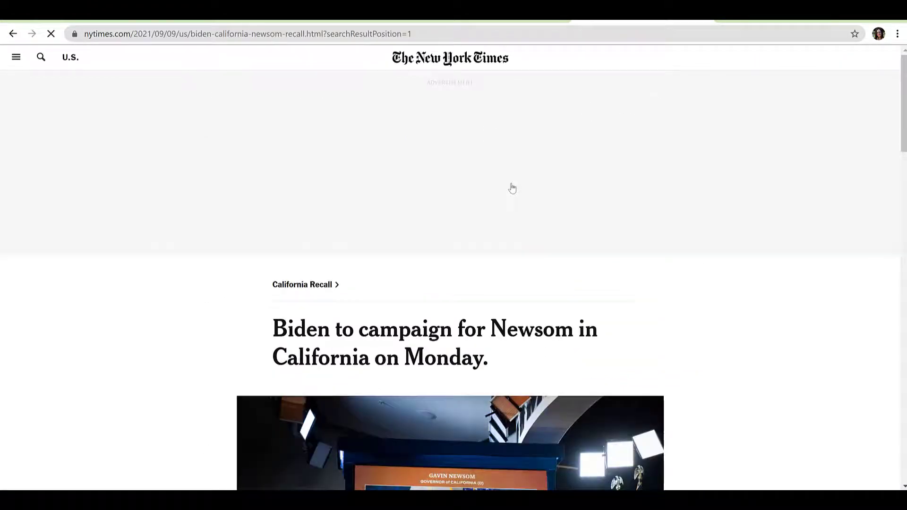
{"action": "scroll", "coordinate": [826, 377], "scroll_direction": "down", "scroll_amount": 15}
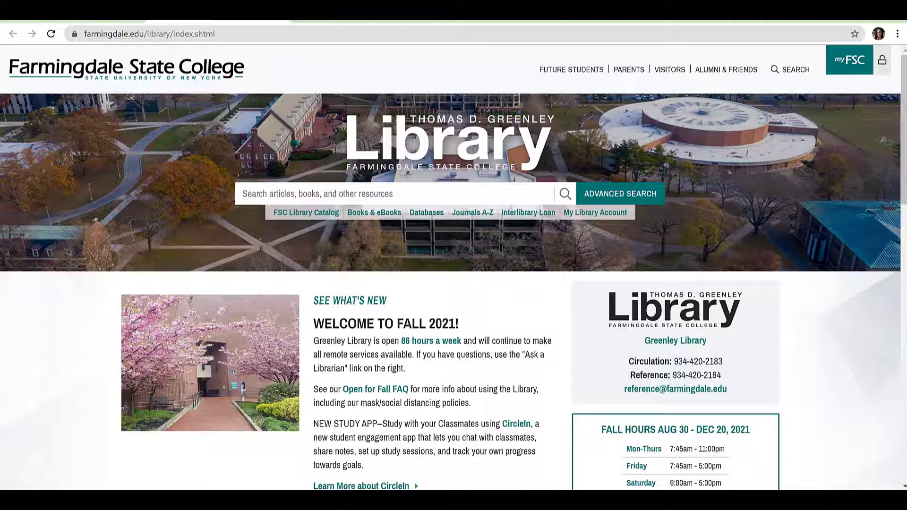
- Open the Business guide from the library's research guides
{"action": "scroll", "coordinate": [457, 429], "scroll_direction": "down", "scroll_amount": 4}
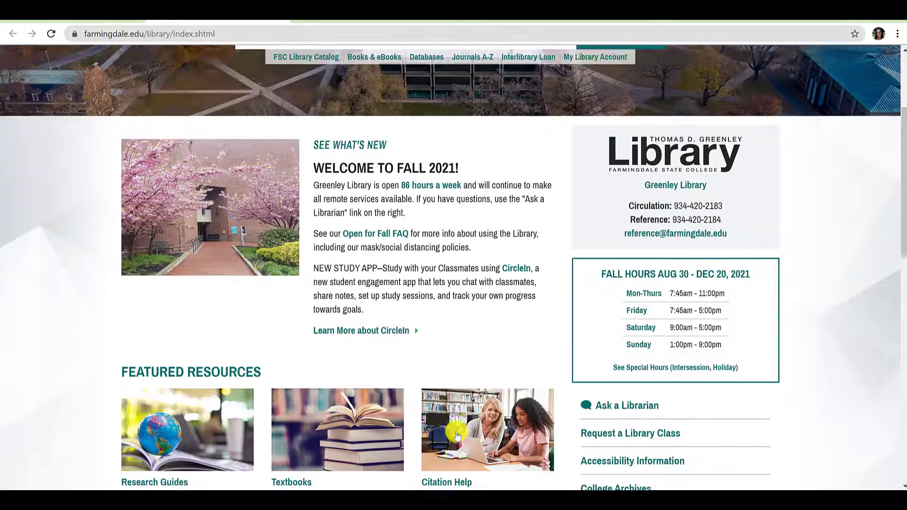
{"action": "scroll", "coordinate": [457, 435], "scroll_direction": "down", "scroll_amount": 4}
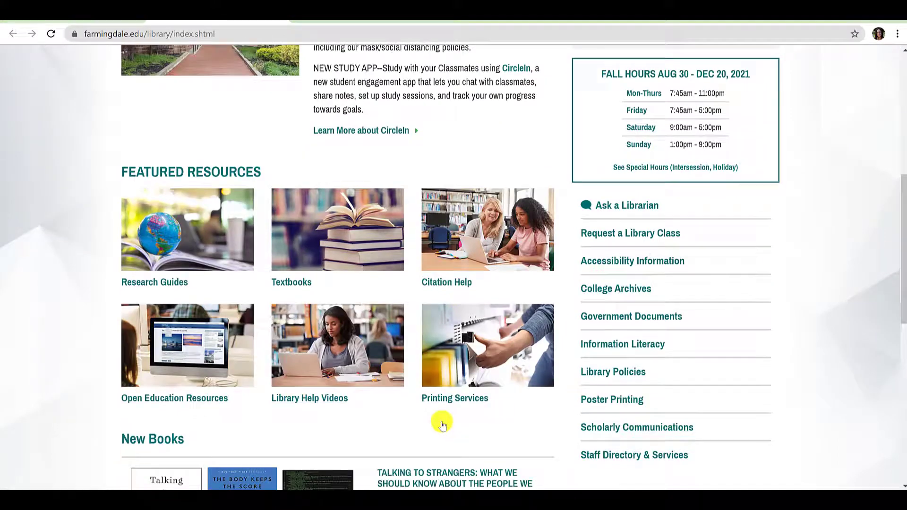
{"action": "left_click", "coordinate": [194, 252]}
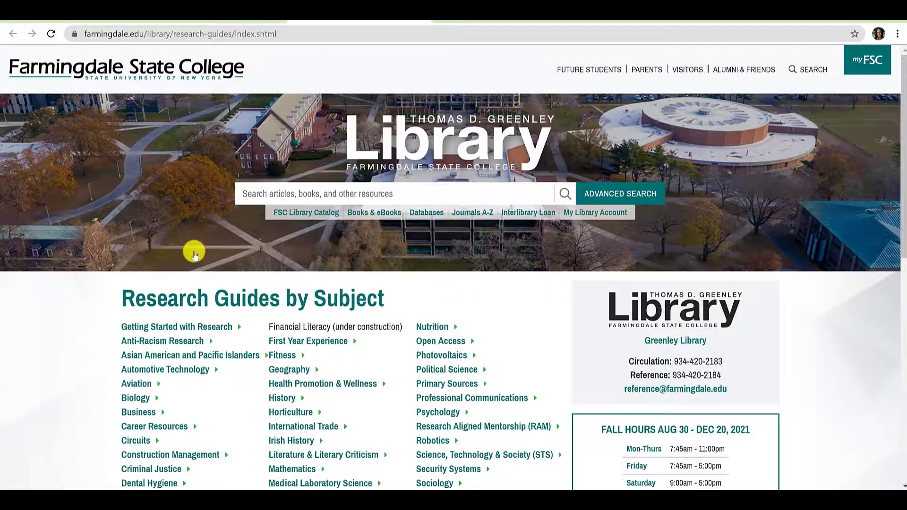
{"action": "scroll", "coordinate": [194, 254], "scroll_direction": "down", "scroll_amount": 3}
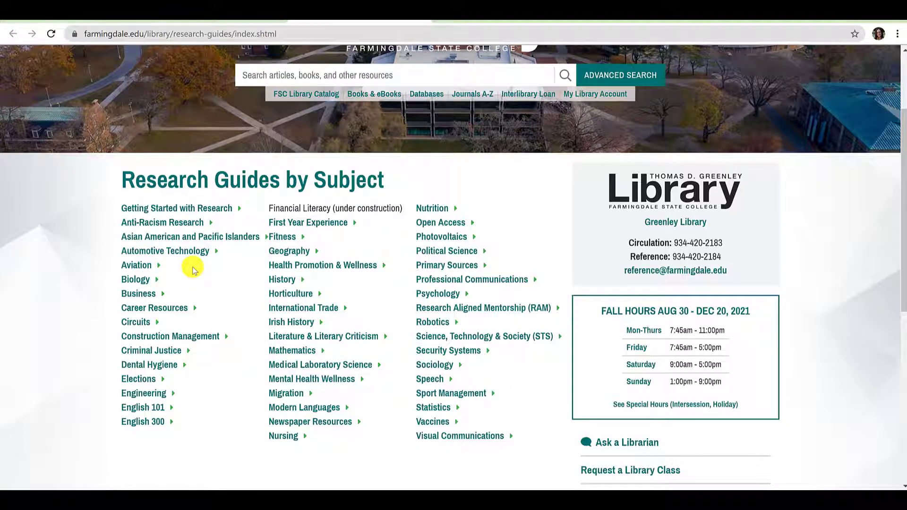
{"action": "left_click", "coordinate": [151, 297]}
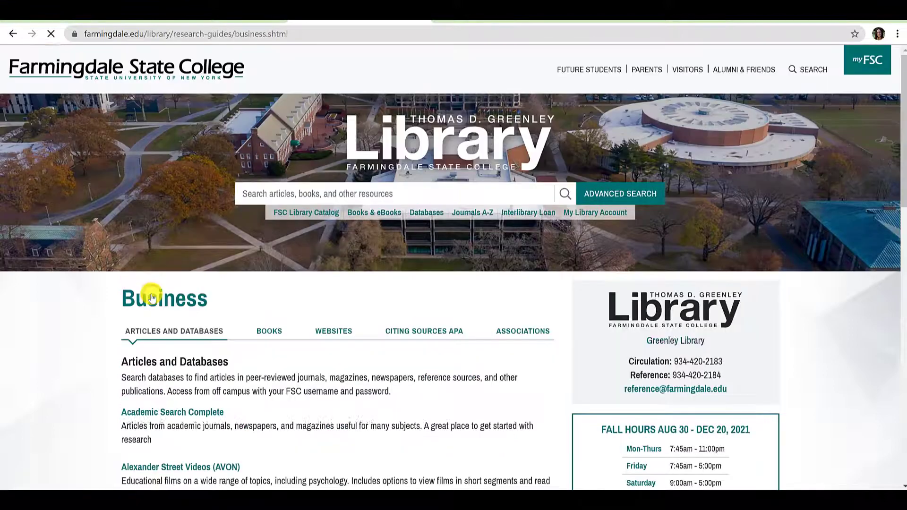
- Follow the Hoovers entry in the guide's Articles and Databases list into D&B Hoovers
{"action": "scroll", "coordinate": [10, 310], "scroll_direction": "down", "scroll_amount": 9}
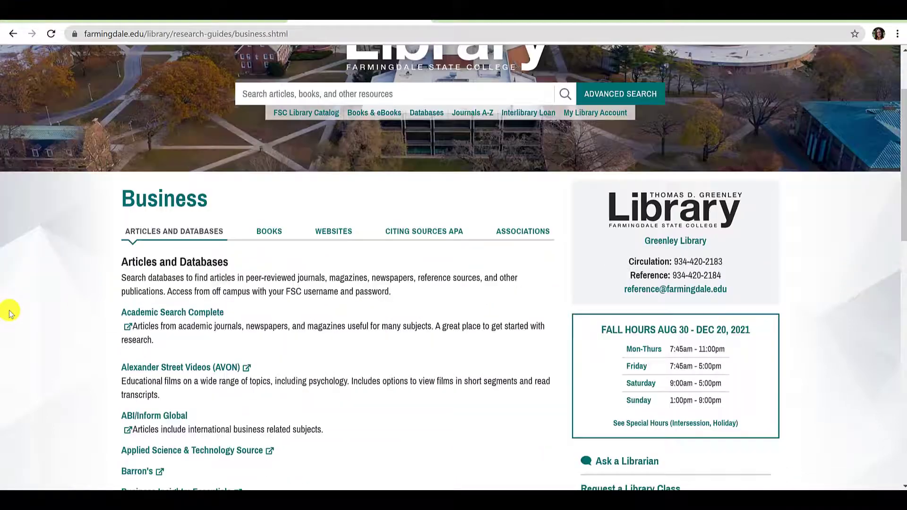
{"action": "scroll", "coordinate": [10, 309], "scroll_direction": "down", "scroll_amount": 1}
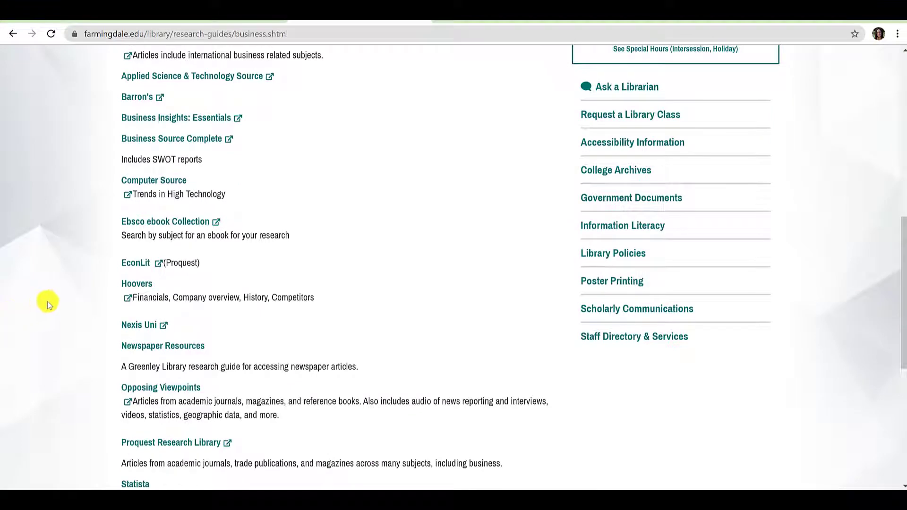
{"action": "left_click", "coordinate": [130, 284]}
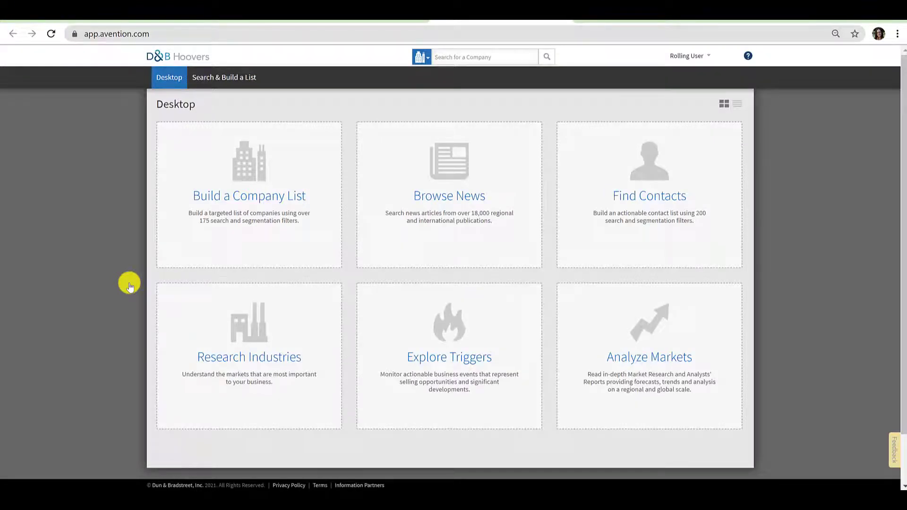
- Research industries with the search term 'vaccines' and list the 36 matching industries
{"action": "left_click", "coordinate": [229, 314]}
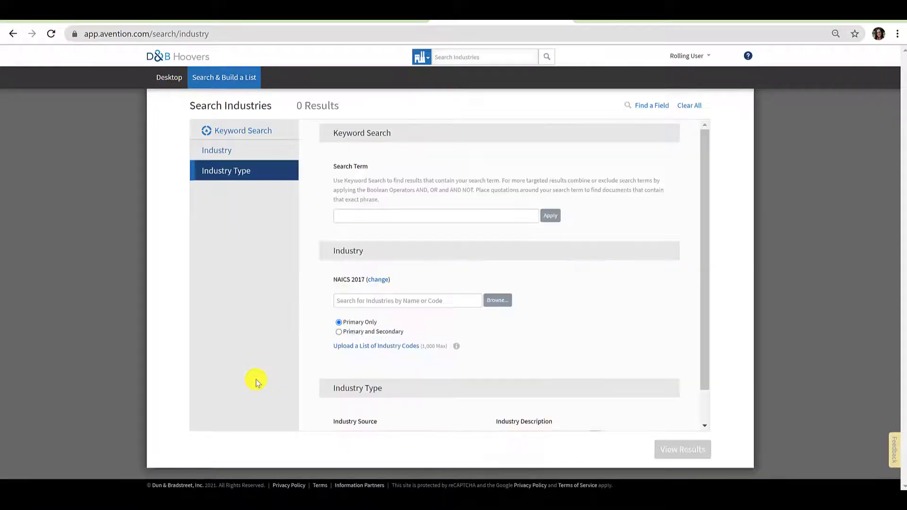
{"action": "left_click", "coordinate": [403, 210]}
{"action": "type", "text": "vaccines"}
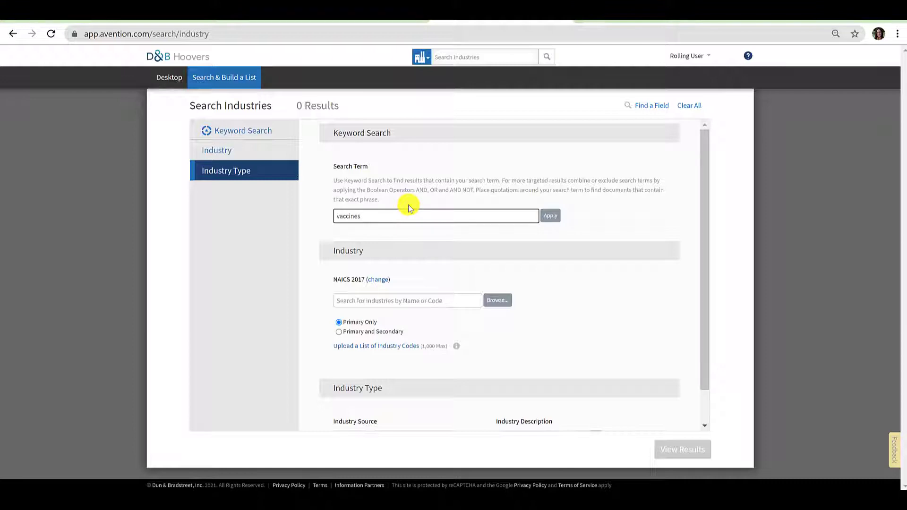
{"action": "key", "text": "Return"}
{"action": "scroll", "coordinate": [446, 239], "scroll_direction": "down", "scroll_amount": 1}
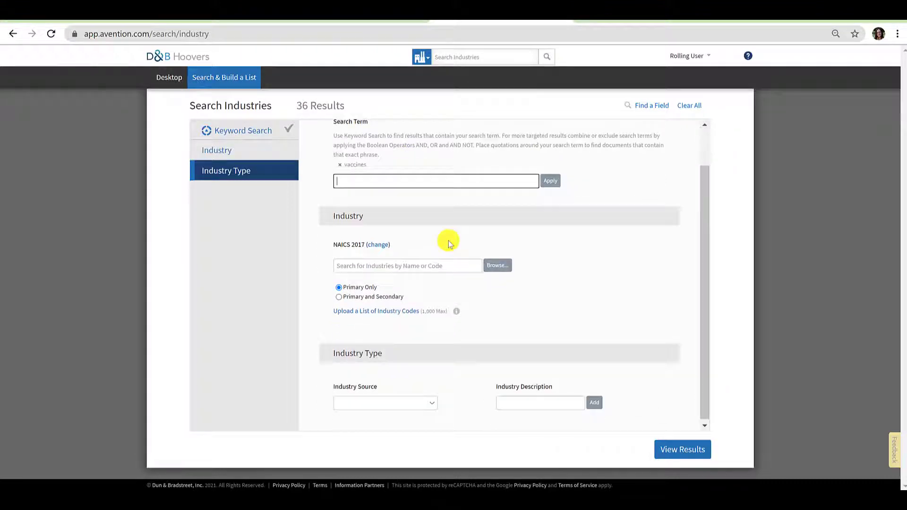
{"action": "left_click", "coordinate": [688, 452]}
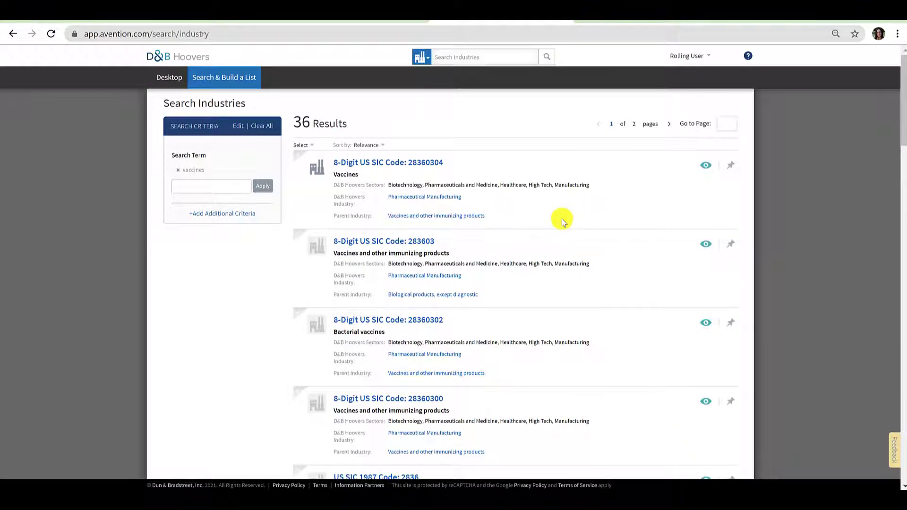
- Open the Vaccines and other immunizing products industry summary and review it
{"action": "left_click", "coordinate": [466, 218]}
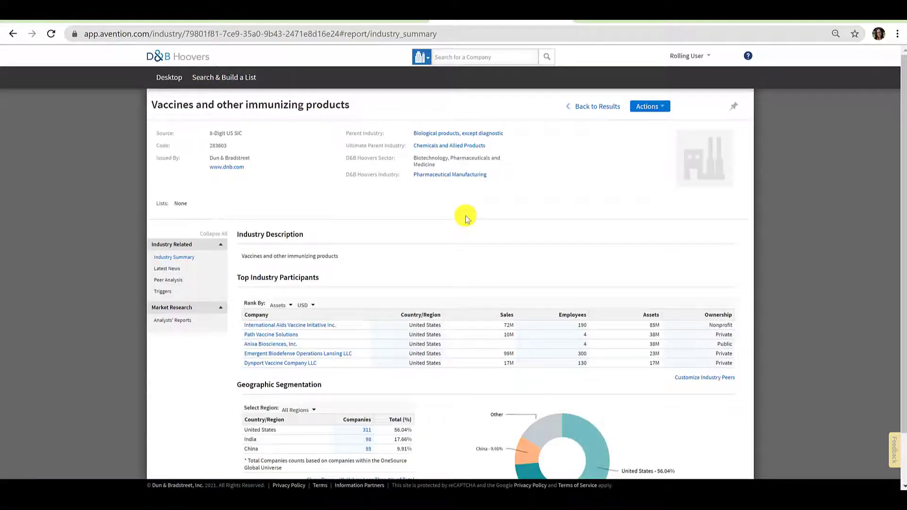
{"action": "scroll", "coordinate": [831, 310], "scroll_direction": "down", "scroll_amount": 1}
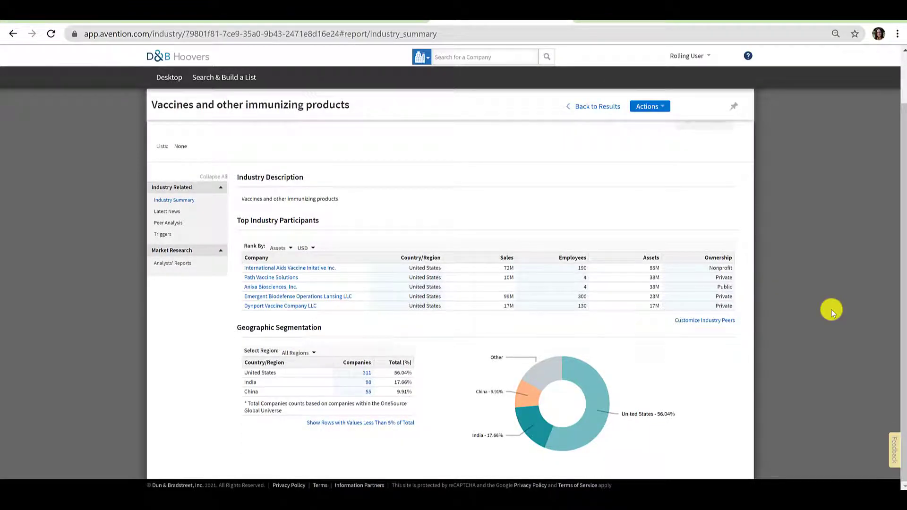
{"action": "scroll", "coordinate": [831, 310], "scroll_direction": "up", "scroll_amount": 1}
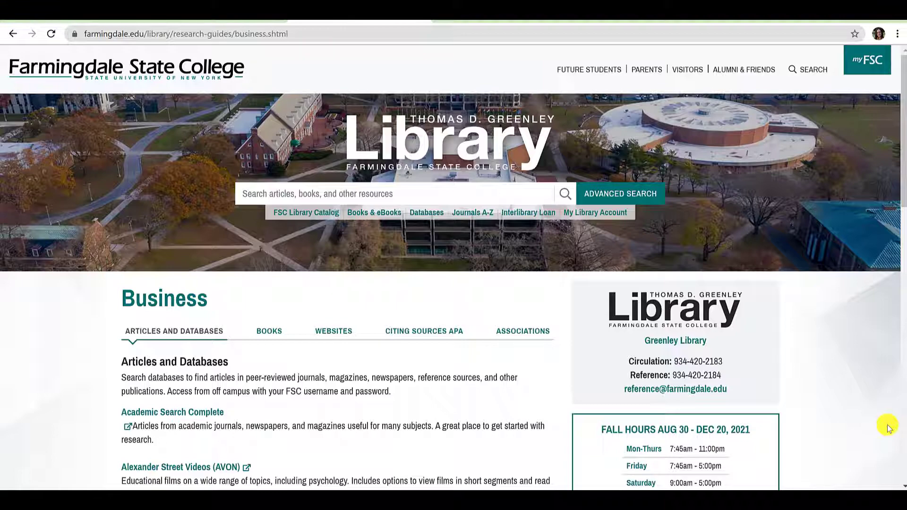
- Launch Business Source Complete from further down the Business guide's list of databases
{"action": "scroll", "coordinate": [887, 427], "scroll_direction": "down", "scroll_amount": 4}
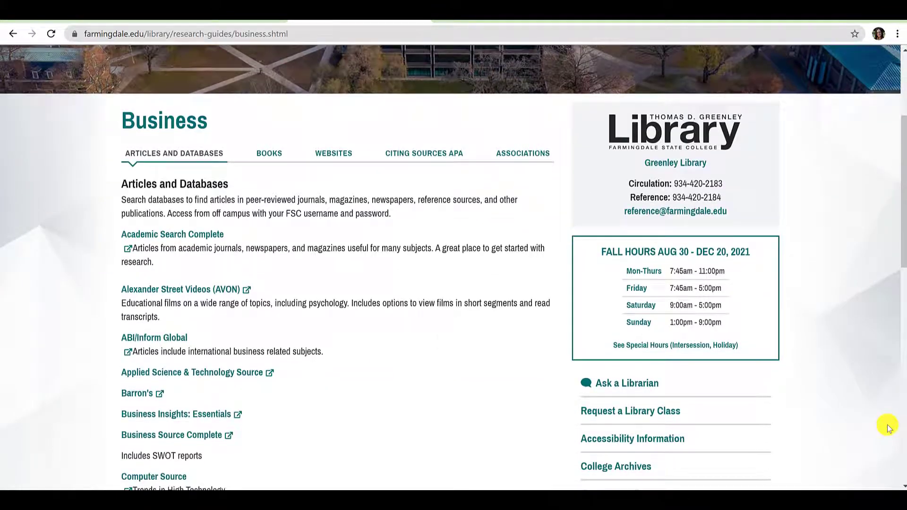
{"action": "scroll", "coordinate": [888, 428], "scroll_direction": "down", "scroll_amount": 1}
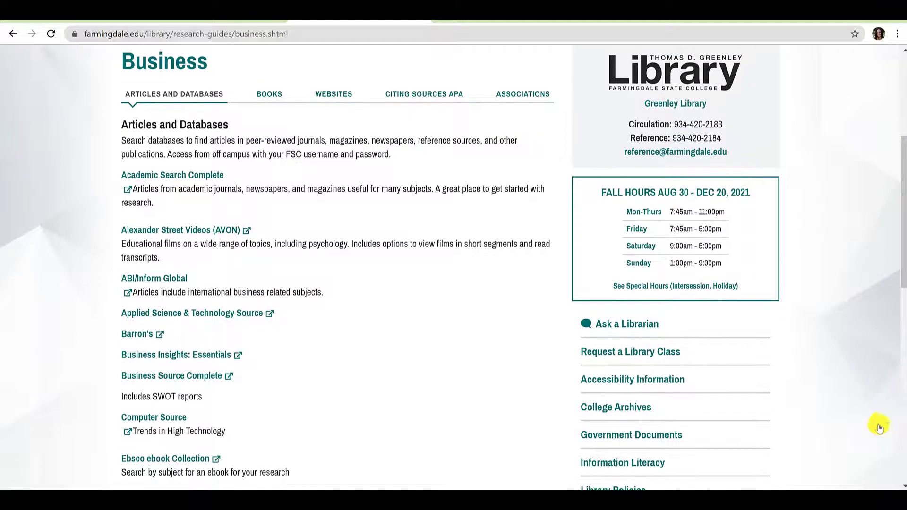
{"action": "left_click", "coordinate": [192, 373]}
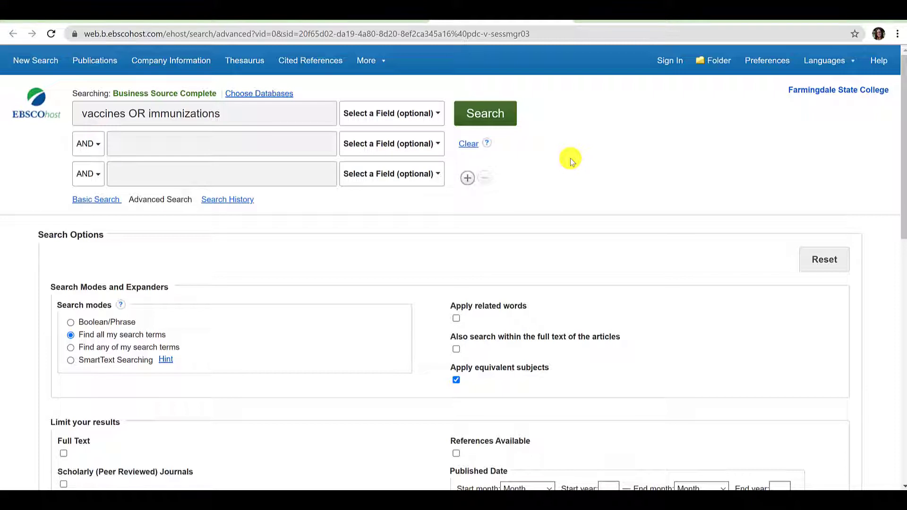
- Run the 'vaccines OR immunizations' search and browse its 45,062 results
{"action": "left_click", "coordinate": [489, 117]}
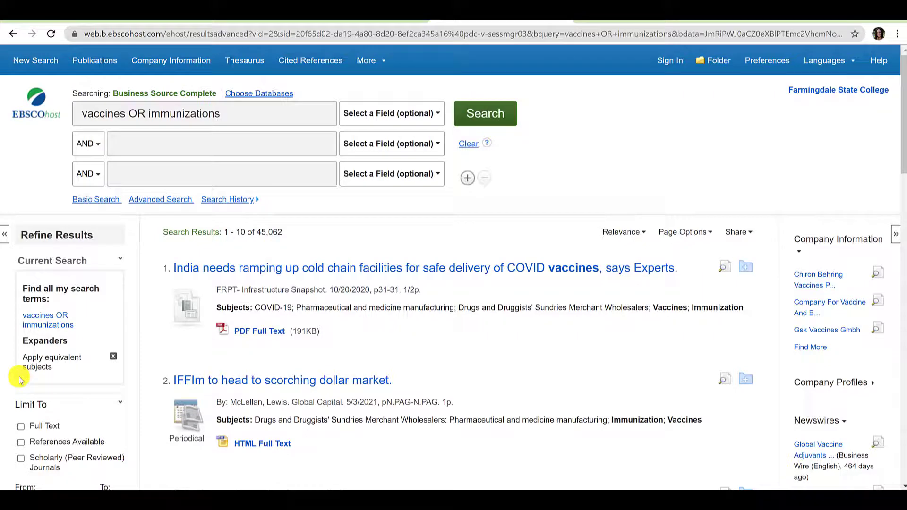
{"action": "scroll", "coordinate": [20, 380], "scroll_direction": "down", "scroll_amount": 1}
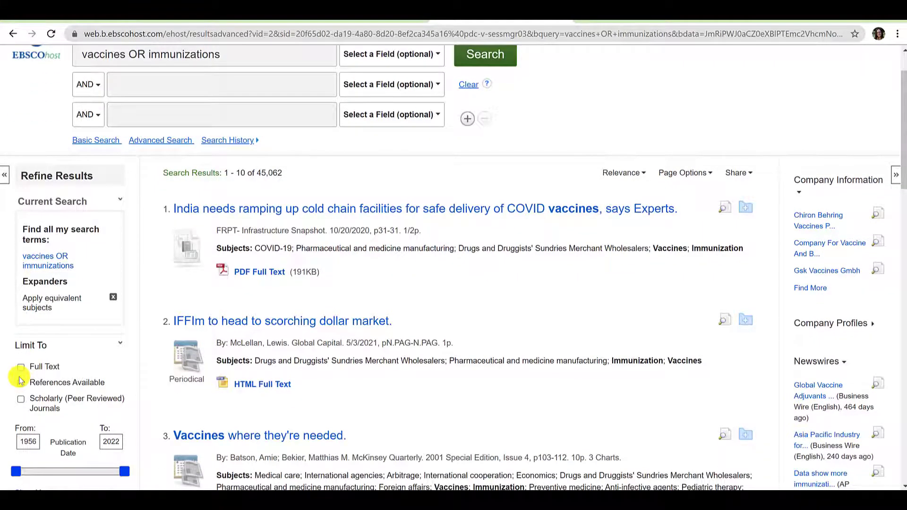
{"action": "scroll", "coordinate": [20, 380], "scroll_direction": "down", "scroll_amount": 1}
{"action": "scroll", "coordinate": [20, 380], "scroll_direction": "up", "scroll_amount": 2}
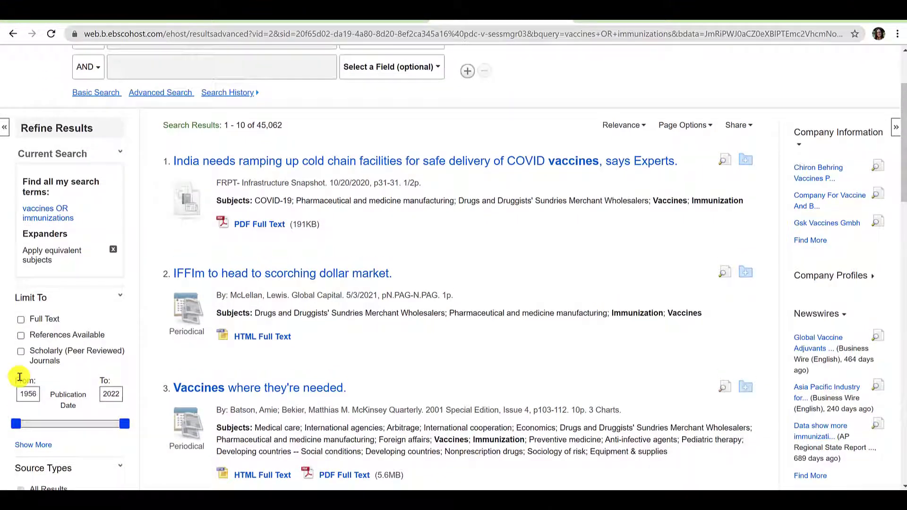
{"action": "left_click", "coordinate": [144, 140]}
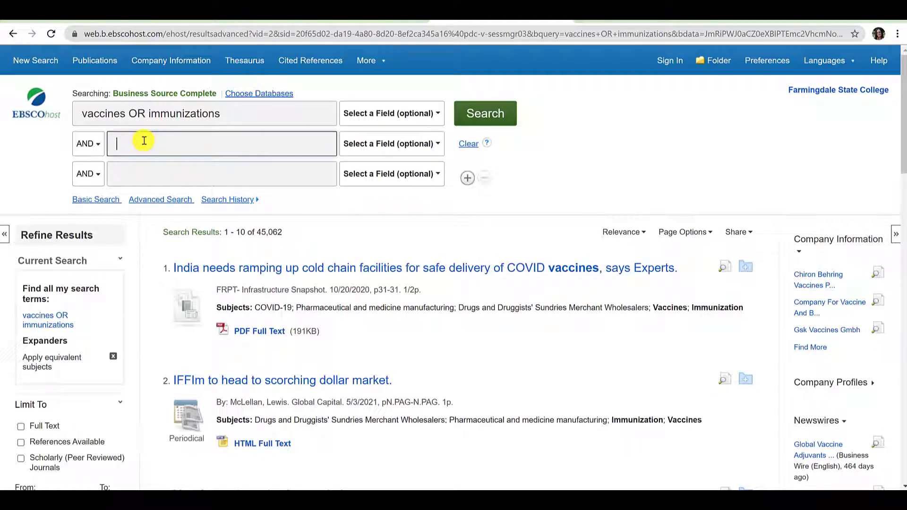
- AND 'medical care costs' into the search, rerun it, and limit results to full text
{"action": "type", "text": "me"}
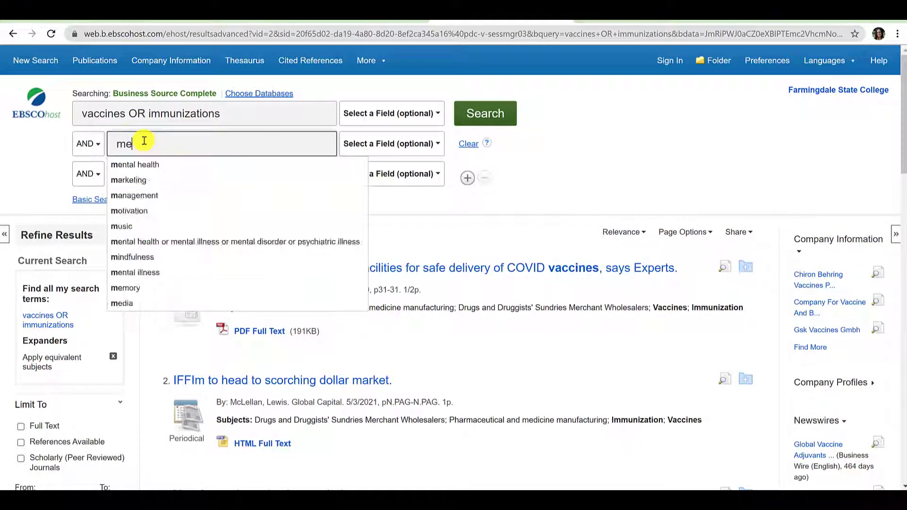
{"action": "type", "text": "dical care costs"}
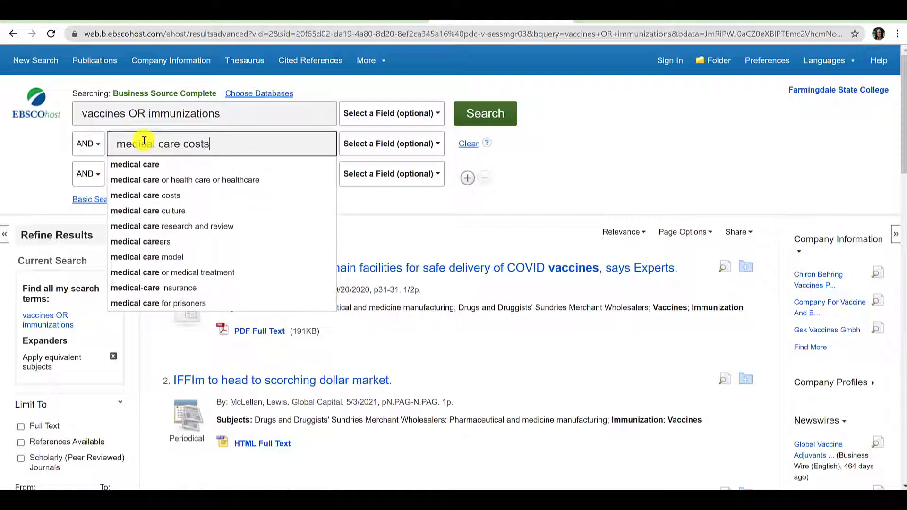
{"action": "left_click", "coordinate": [473, 122]}
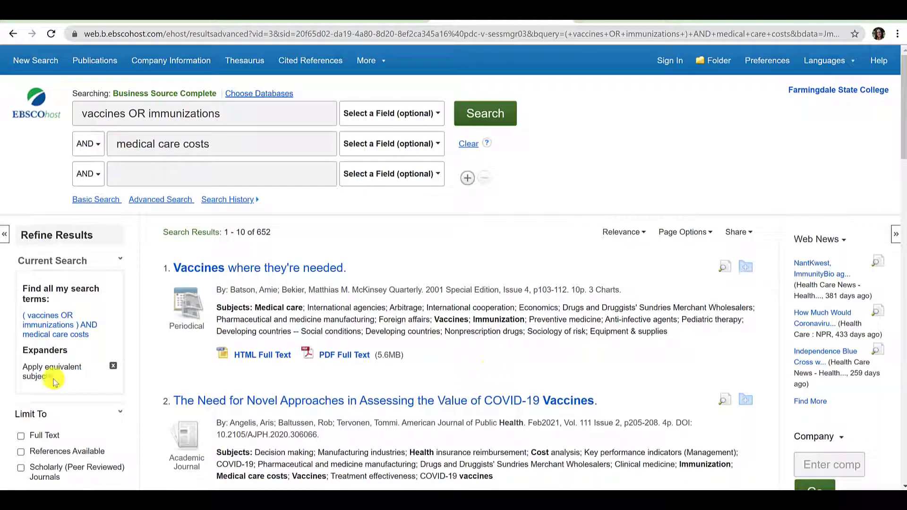
{"action": "scroll", "coordinate": [2, 380], "scroll_direction": "down", "scroll_amount": 1}
{"action": "scroll", "coordinate": [3, 380], "scroll_direction": "down", "scroll_amount": 1}
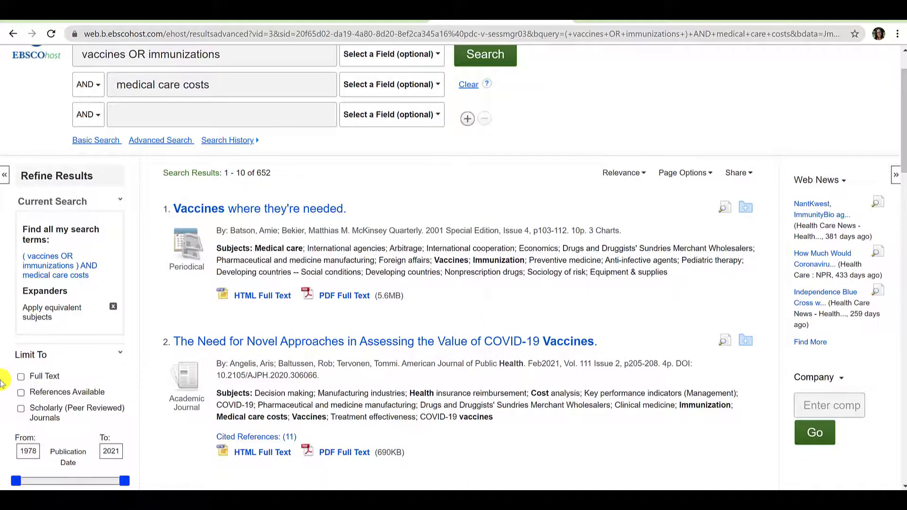
{"action": "scroll", "coordinate": [1, 380], "scroll_direction": "down", "scroll_amount": 2}
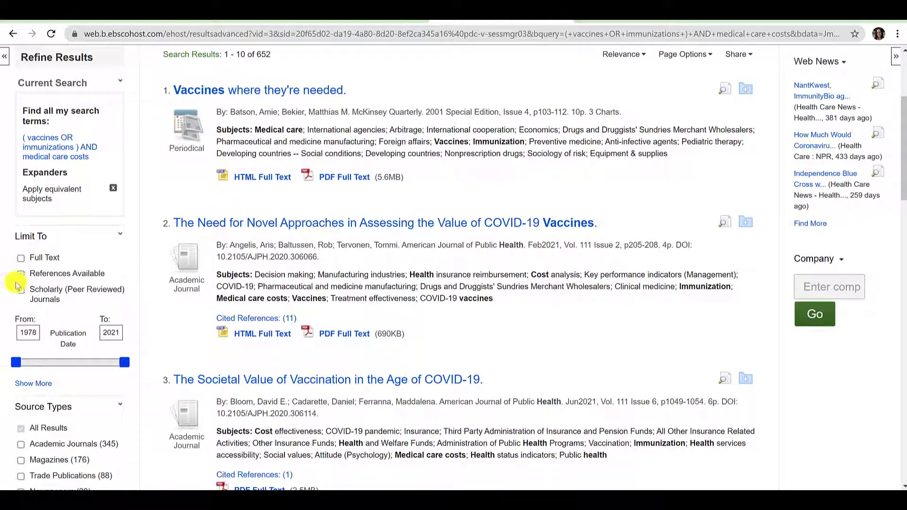
{"action": "left_click", "coordinate": [19, 259]}
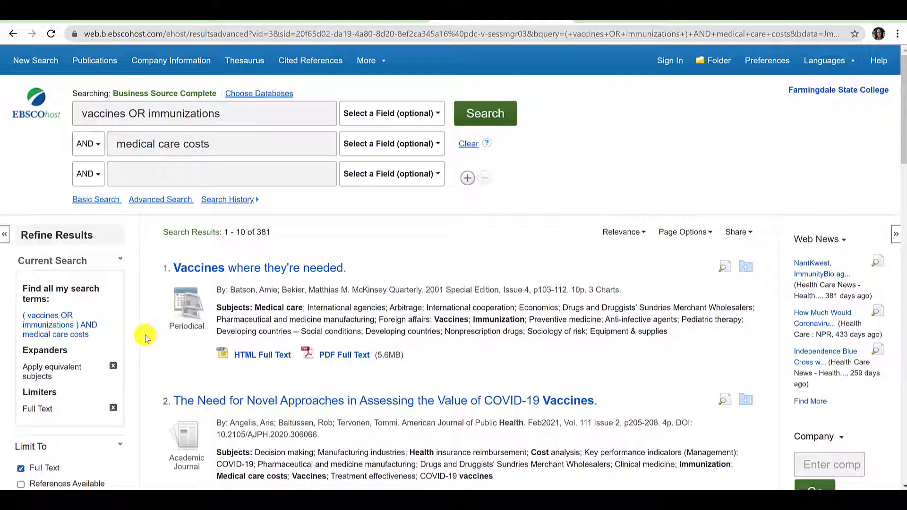
- Tick Scholarly (Peer Reviewed) Journals under Limit To, leaving 145 results
{"action": "scroll", "coordinate": [145, 337], "scroll_direction": "down", "scroll_amount": 3}
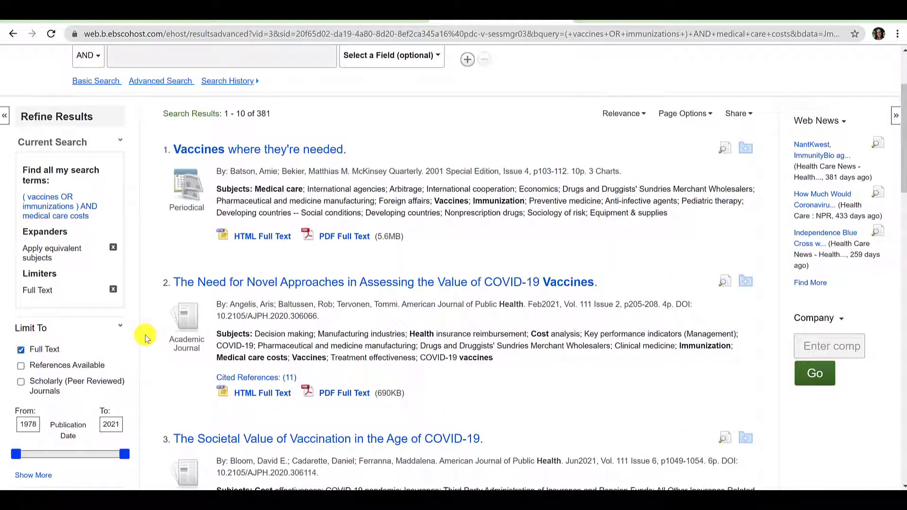
{"action": "scroll", "coordinate": [145, 337], "scroll_direction": "down", "scroll_amount": 1}
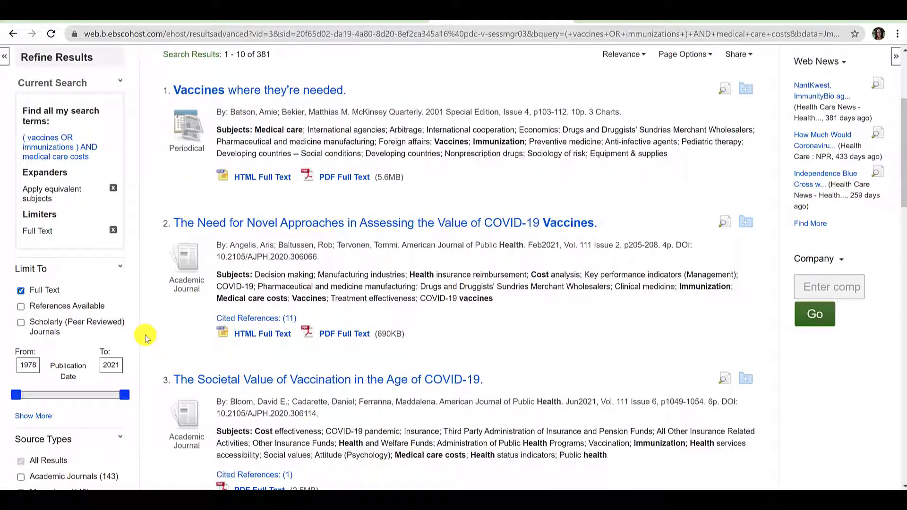
{"action": "left_click", "coordinate": [21, 323]}
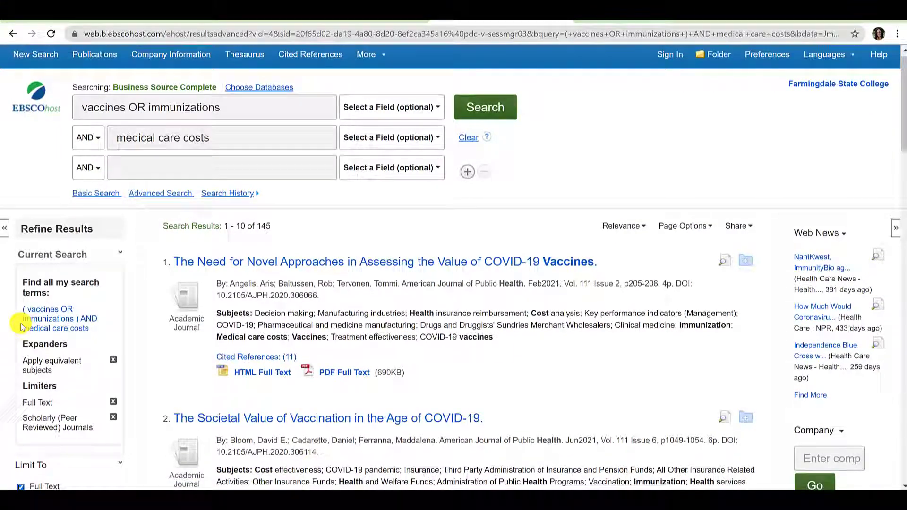
{"action": "scroll", "coordinate": [22, 326], "scroll_direction": "down", "scroll_amount": 3}
{"action": "scroll", "coordinate": [22, 326], "scroll_direction": "down", "scroll_amount": 2}
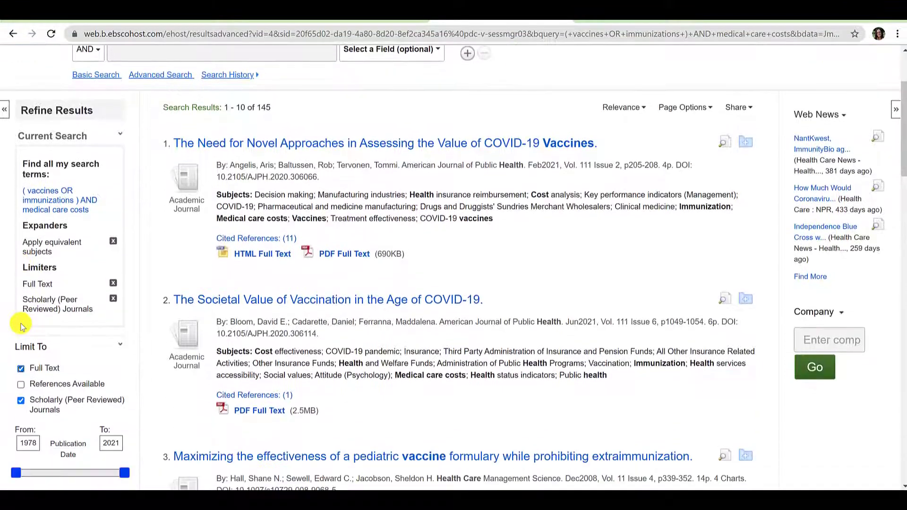
{"action": "scroll", "coordinate": [21, 326], "scroll_direction": "down", "scroll_amount": 2}
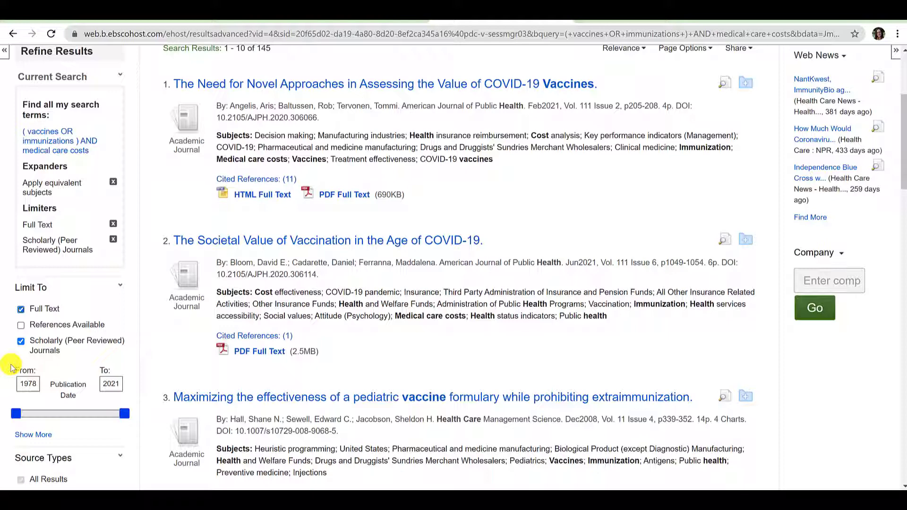
- Change the publication date start year from 1978 to 2016, narrowing results to 27
{"action": "double_click", "coordinate": [23, 384]}
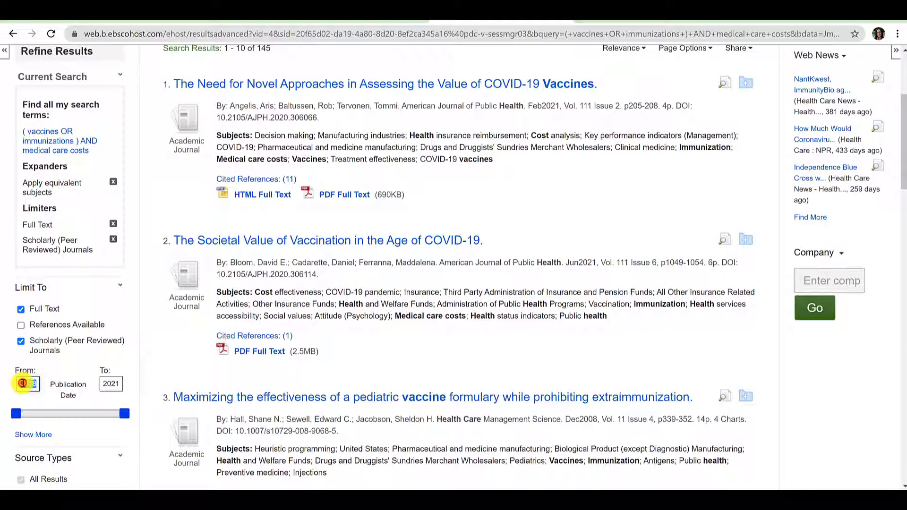
{"action": "key", "text": "BackSpace"}
{"action": "type", "text": "2016"}
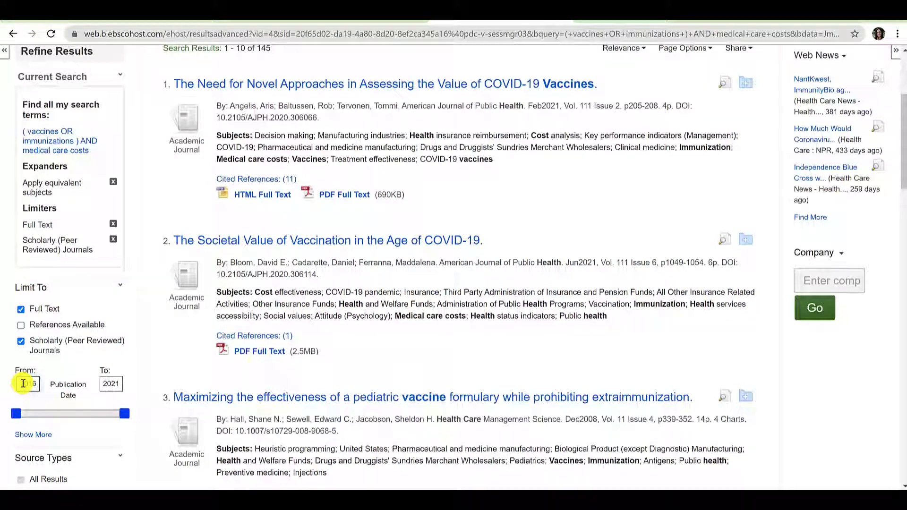
{"action": "key", "text": "Return"}
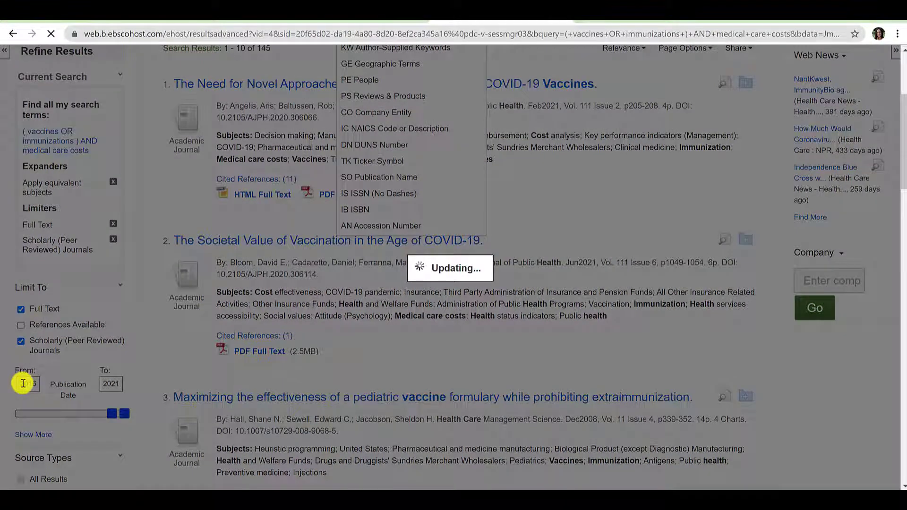
{"action": "scroll", "coordinate": [24, 387], "scroll_direction": "down", "scroll_amount": 6}
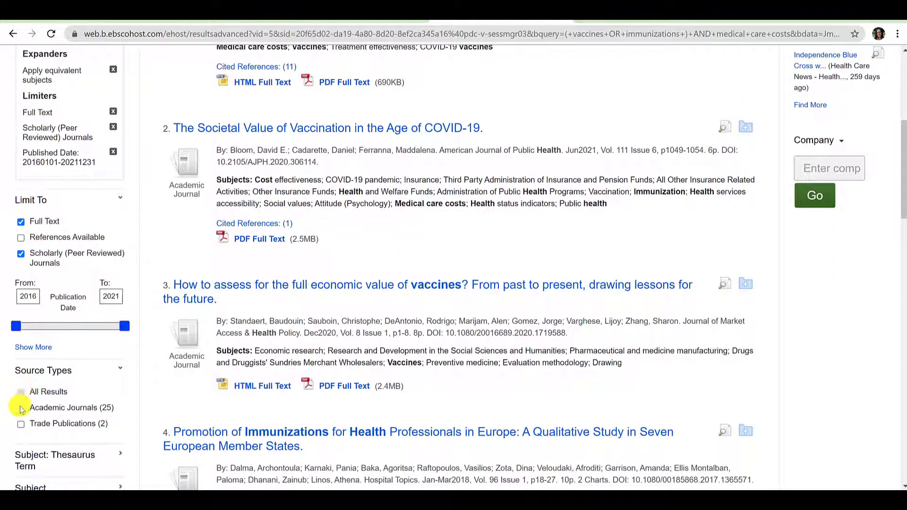
- Limit to Academic Journals (25 results), briefly applying then removing the medical care costs subject filter
{"action": "left_click", "coordinate": [20, 409]}
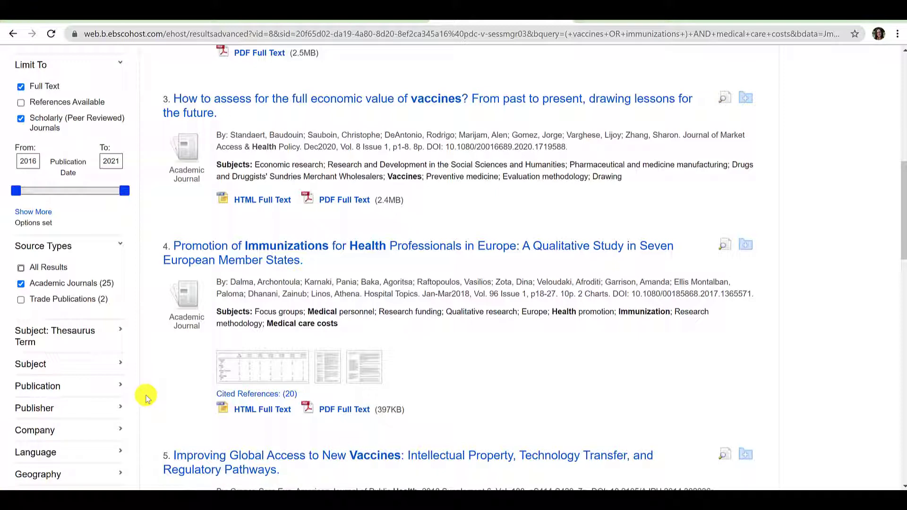
{"action": "left_click", "coordinate": [116, 351]}
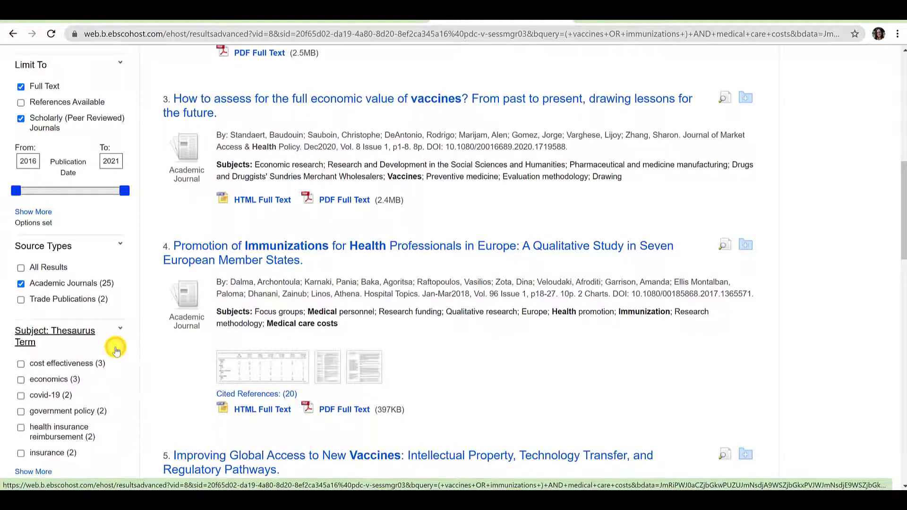
{"action": "scroll", "coordinate": [117, 349], "scroll_direction": "down", "scroll_amount": 1}
{"action": "scroll", "coordinate": [116, 350], "scroll_direction": "down", "scroll_amount": 2}
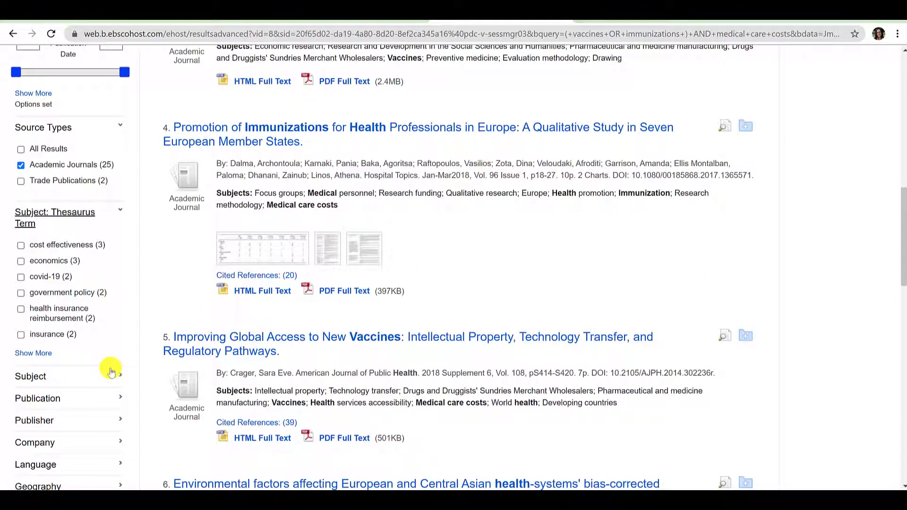
{"action": "left_click", "coordinate": [110, 373]}
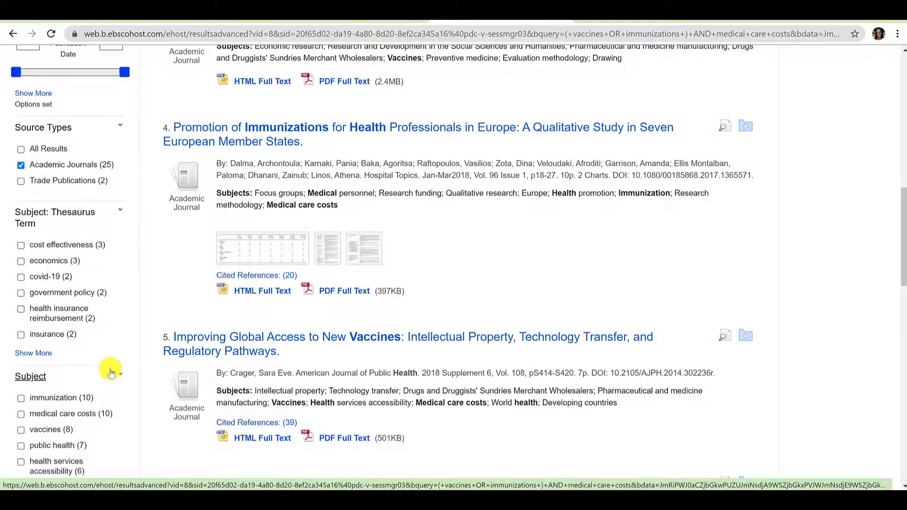
{"action": "scroll", "coordinate": [110, 371], "scroll_direction": "down", "scroll_amount": 2}
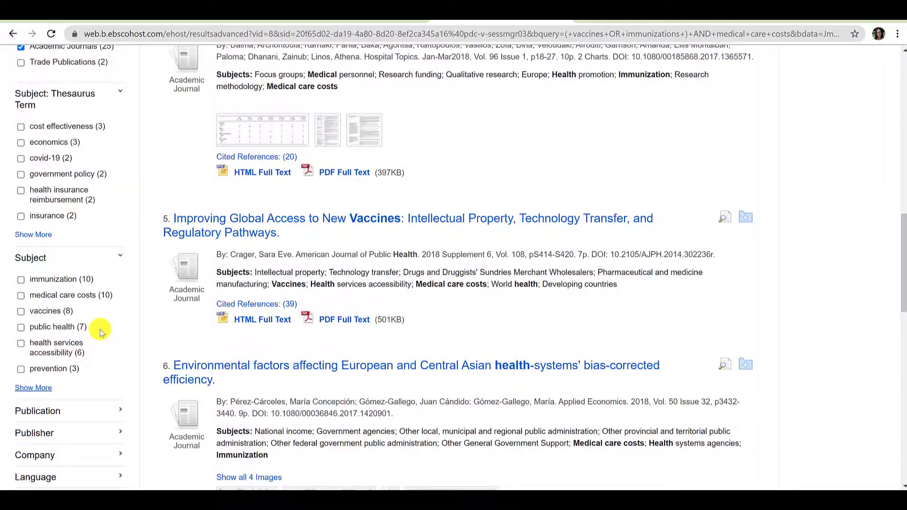
{"action": "left_click", "coordinate": [87, 295]}
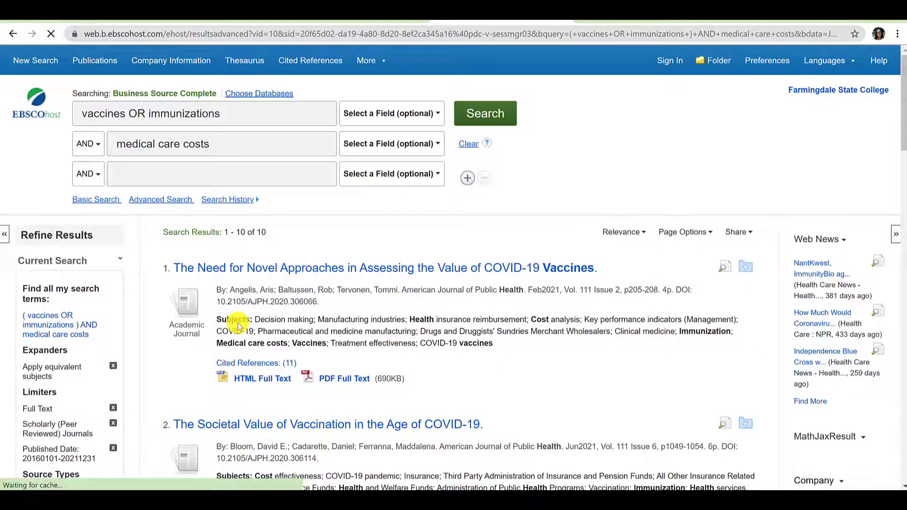
{"action": "scroll", "coordinate": [238, 325], "scroll_direction": "down", "scroll_amount": 10}
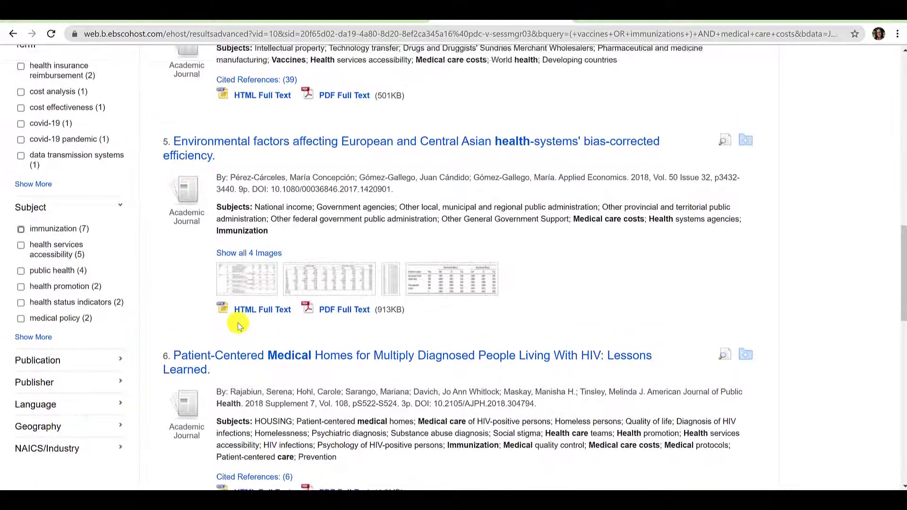
{"action": "scroll", "coordinate": [239, 325], "scroll_direction": "up", "scroll_amount": 2}
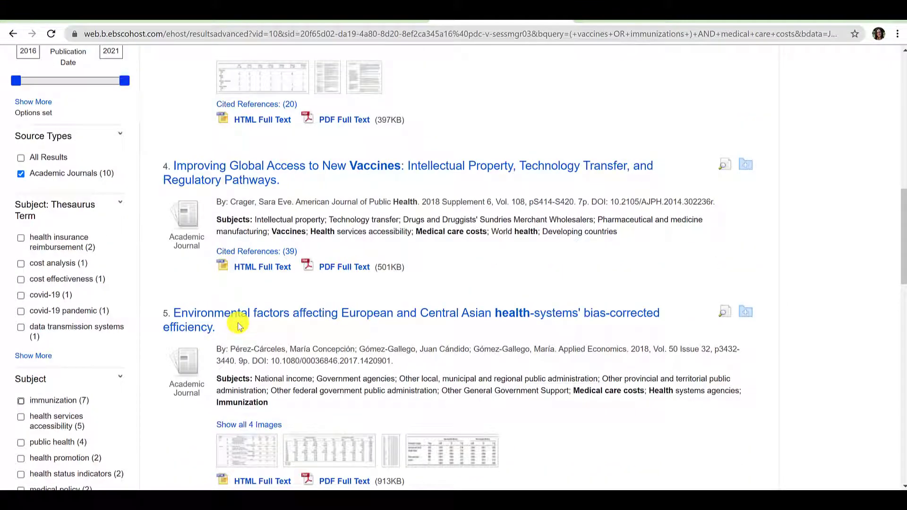
{"action": "scroll", "coordinate": [238, 325], "scroll_direction": "up", "scroll_amount": 8}
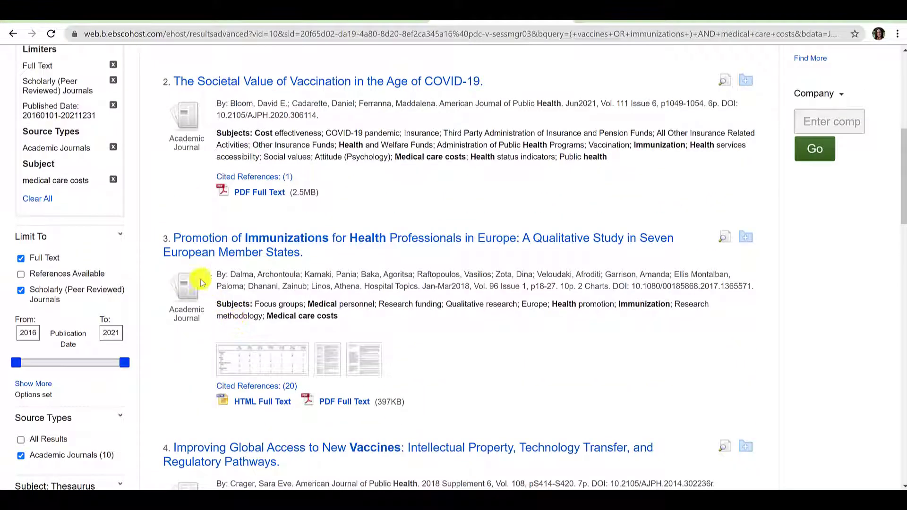
{"action": "left_click", "coordinate": [115, 180]}
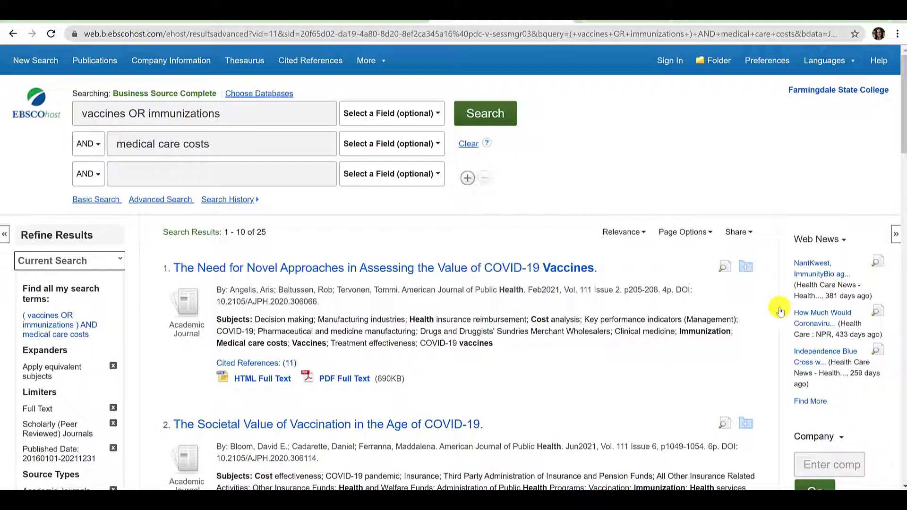
- Copy the search's permalink from Share and open the first result, the COVID-19 vaccine valuation editorial
{"action": "left_click", "coordinate": [730, 233]}
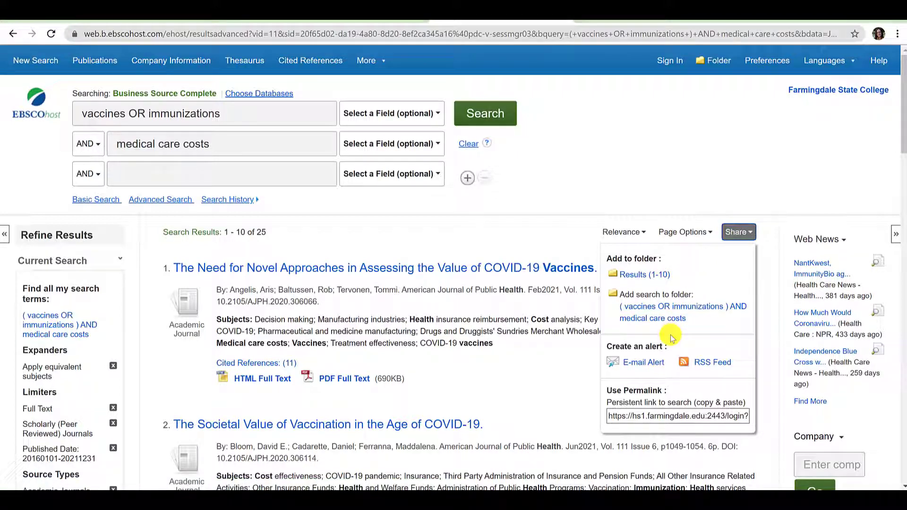
{"action": "left_click", "coordinate": [647, 418]}
{"action": "right_click", "coordinate": [647, 418]}
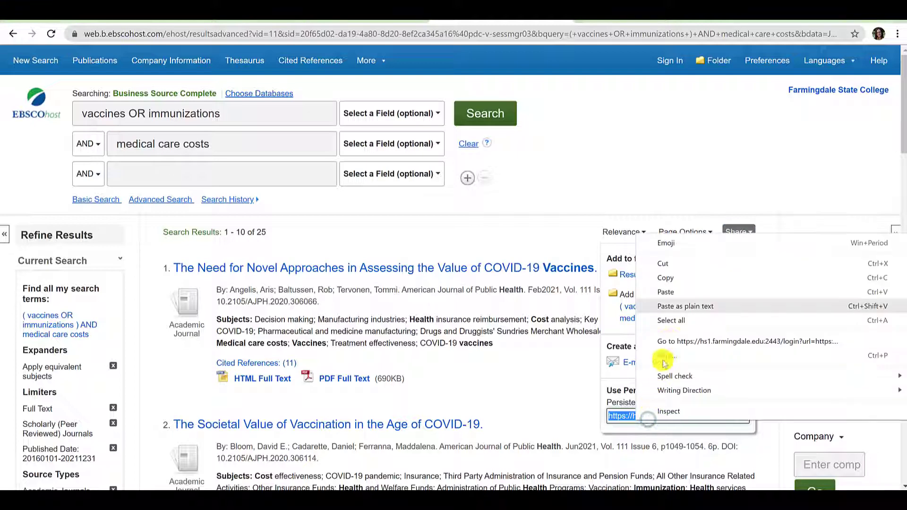
{"action": "left_click", "coordinate": [680, 278]}
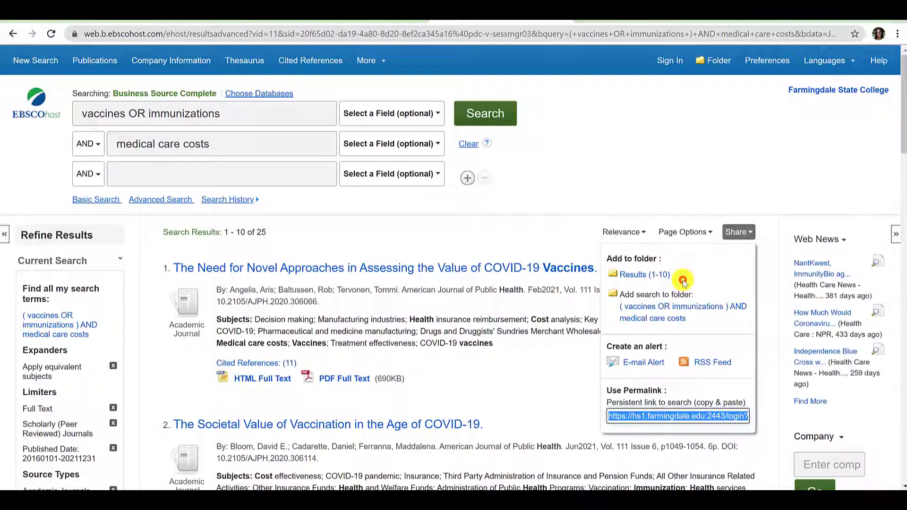
{"action": "left_click", "coordinate": [713, 386]}
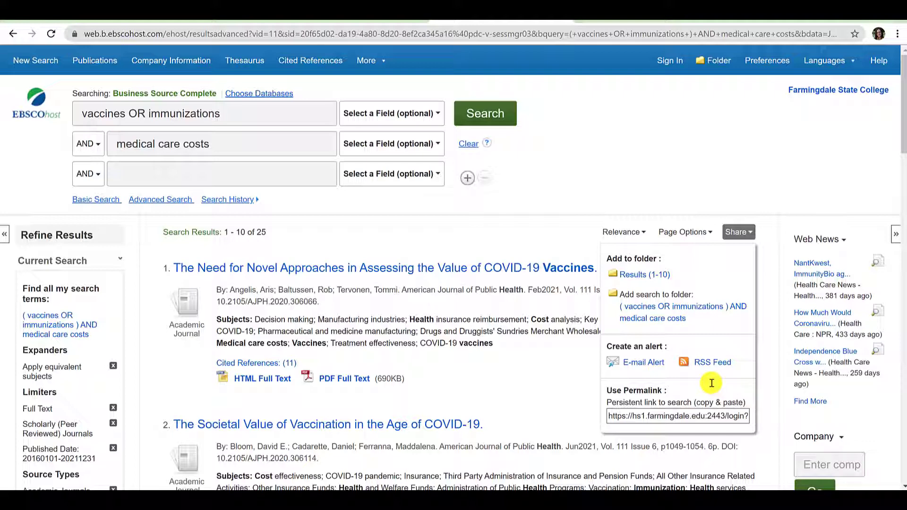
{"action": "left_click", "coordinate": [530, 276]}
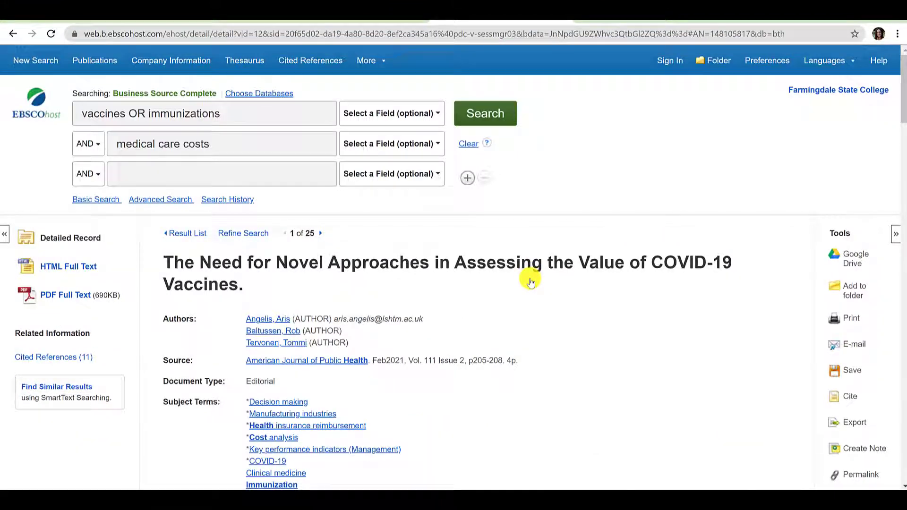
- Bring up the E-mail form for the COVID-19 vaccine editorial from the Tools panel
{"action": "scroll", "coordinate": [530, 278], "scroll_direction": "down", "scroll_amount": 9}
{"action": "scroll", "coordinate": [530, 279], "scroll_direction": "up", "scroll_amount": 10}
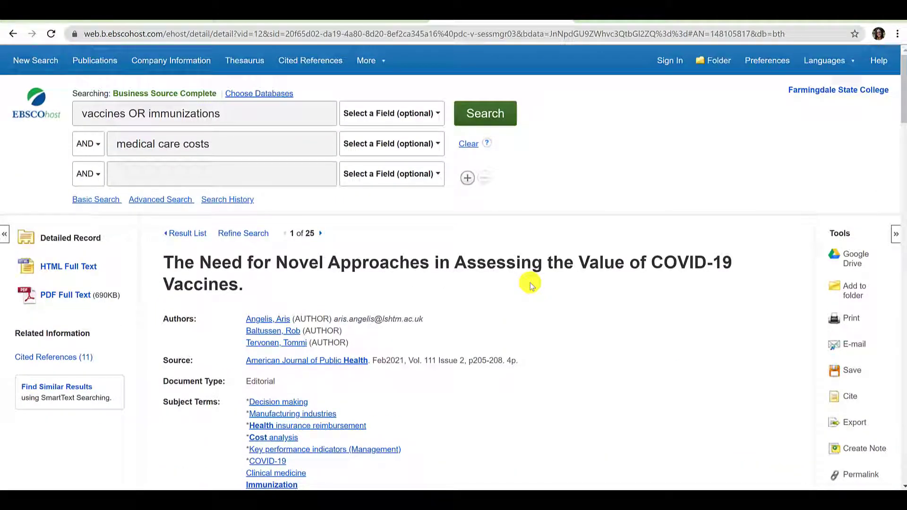
{"action": "scroll", "coordinate": [530, 283], "scroll_direction": "down", "scroll_amount": 1}
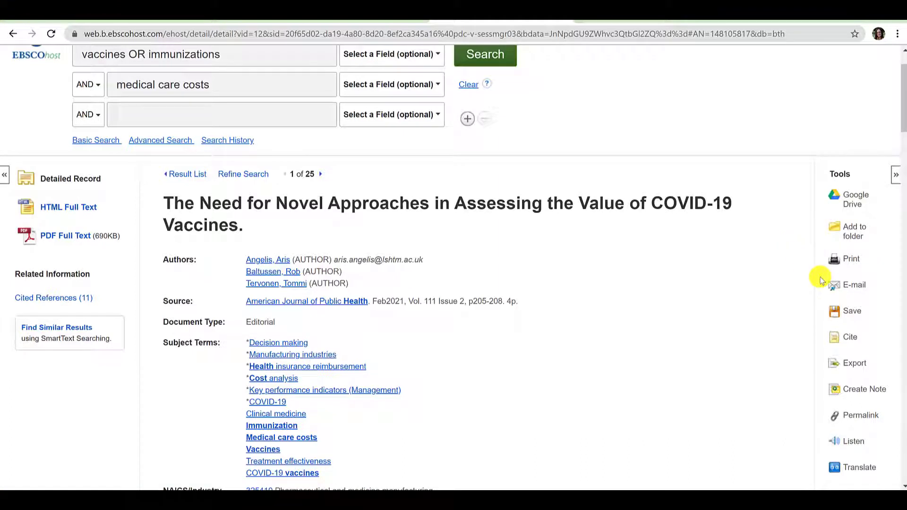
{"action": "left_click", "coordinate": [834, 286]}
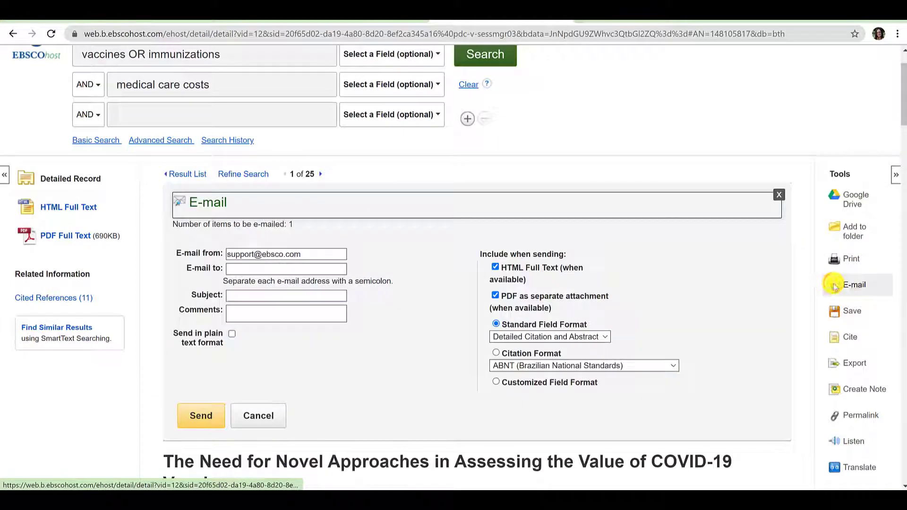
- Dismiss the E-mail form and review the article's citation formats
{"action": "left_click", "coordinate": [255, 415]}
{"action": "left_click", "coordinate": [843, 339]}
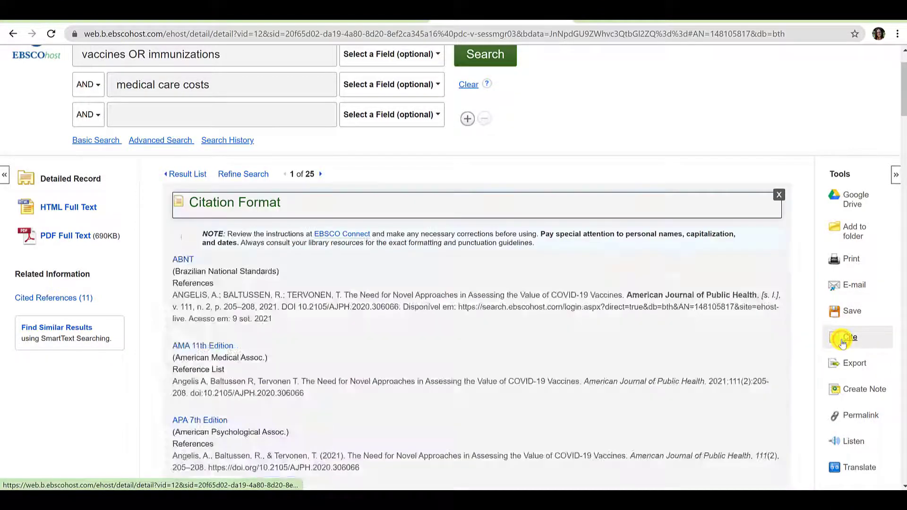
{"action": "scroll", "coordinate": [465, 326], "scroll_direction": "down", "scroll_amount": 4}
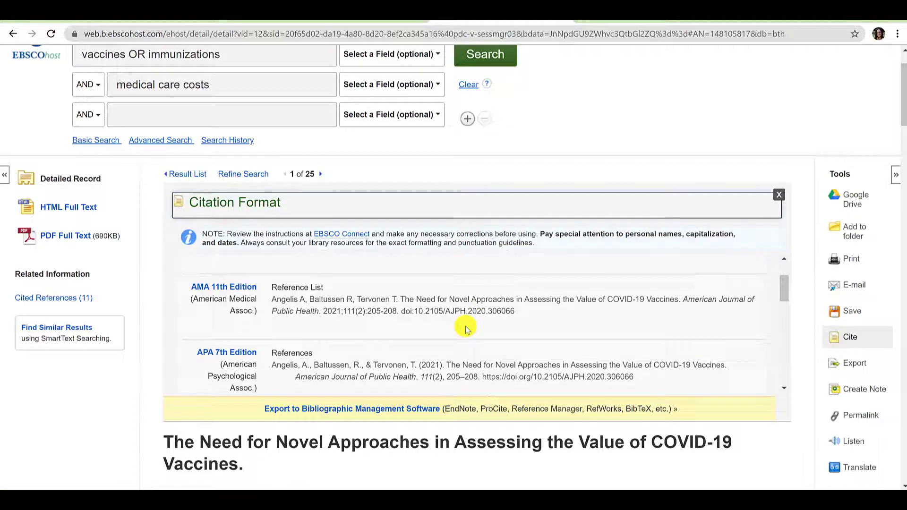
{"action": "left_click", "coordinate": [779, 195]}
- Display the article's permalink and copy its URL
{"action": "left_click", "coordinate": [869, 416]}
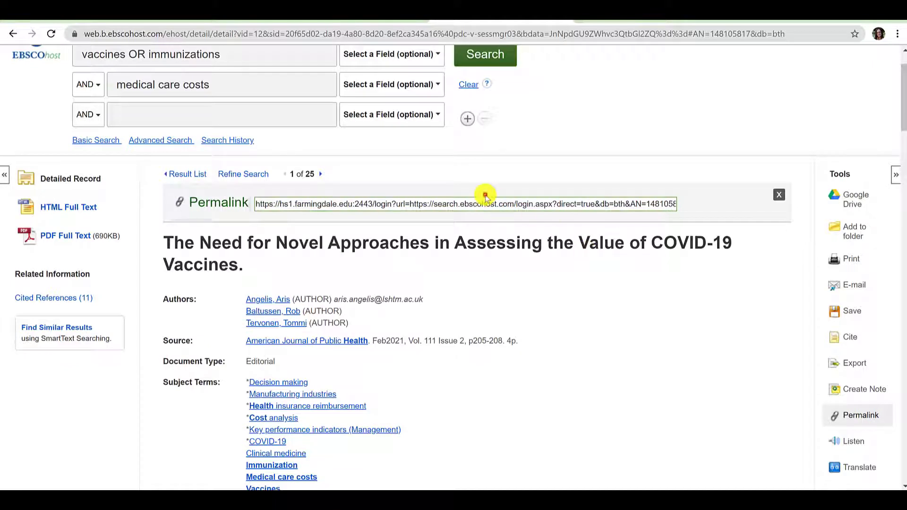
{"action": "left_click", "coordinate": [486, 198]}
{"action": "right_click", "coordinate": [485, 196]}
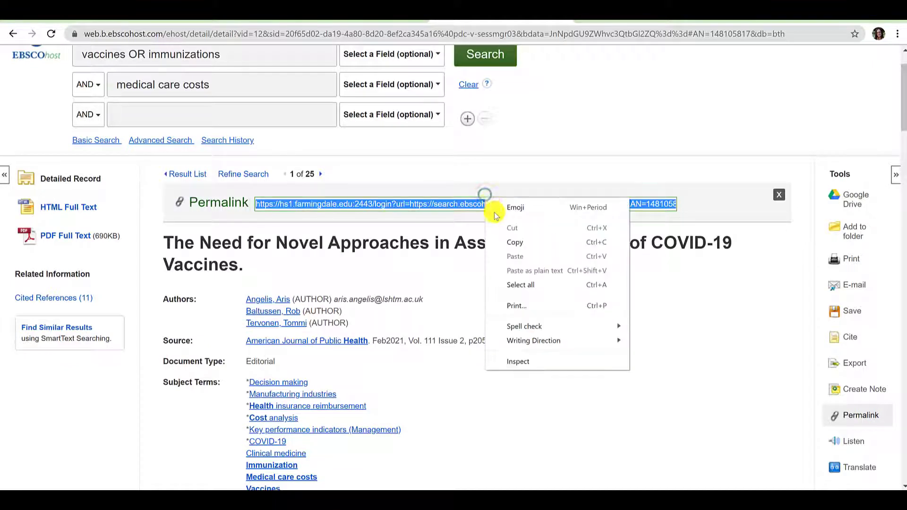
{"action": "left_click", "coordinate": [509, 240]}
{"action": "left_click", "coordinate": [511, 240]}
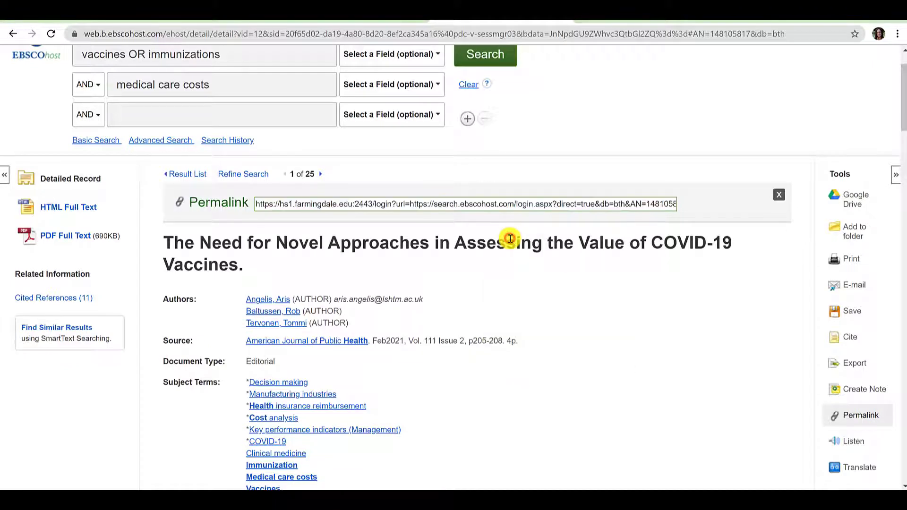